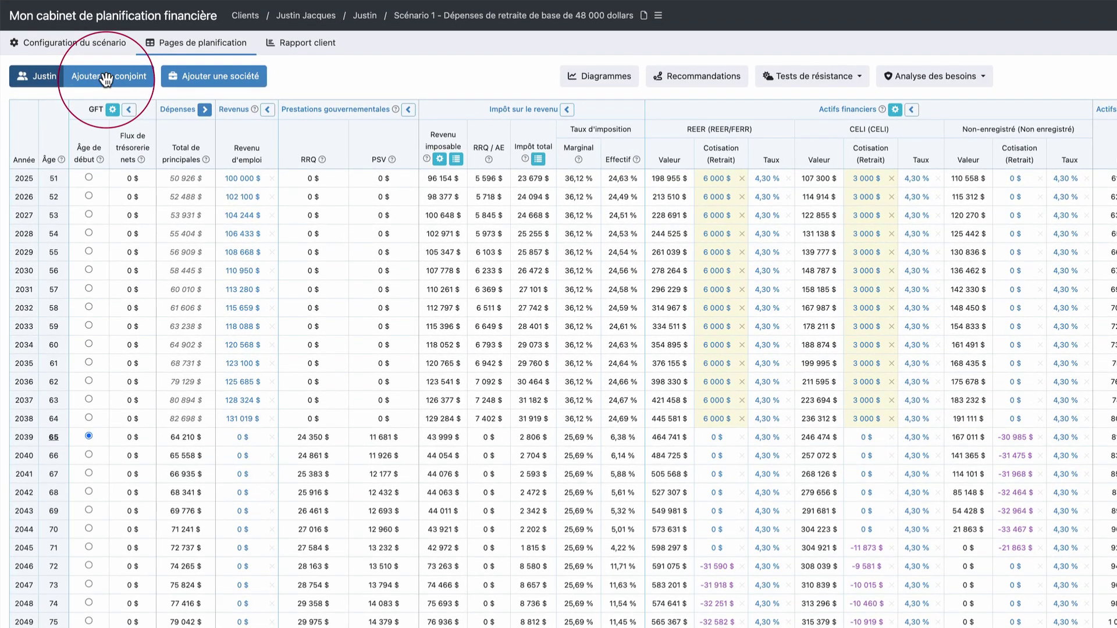
Add a spouse to the client file, entering their first name, last name and date of birth
{"action": "left_click", "coordinate": [105, 81]}
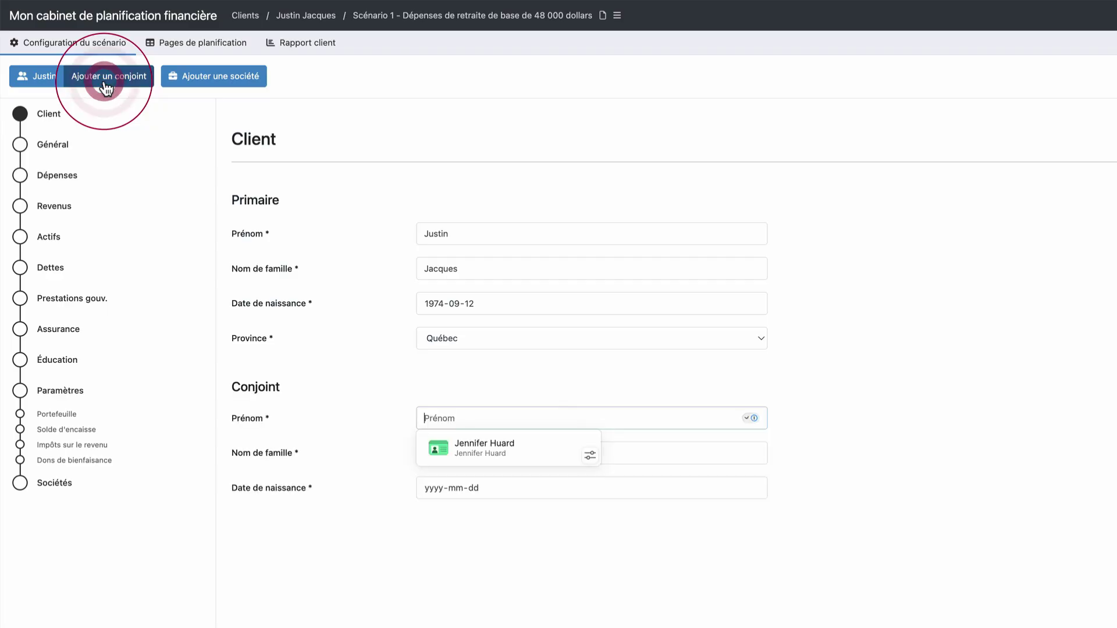
{"action": "left_click", "coordinate": [527, 417]}
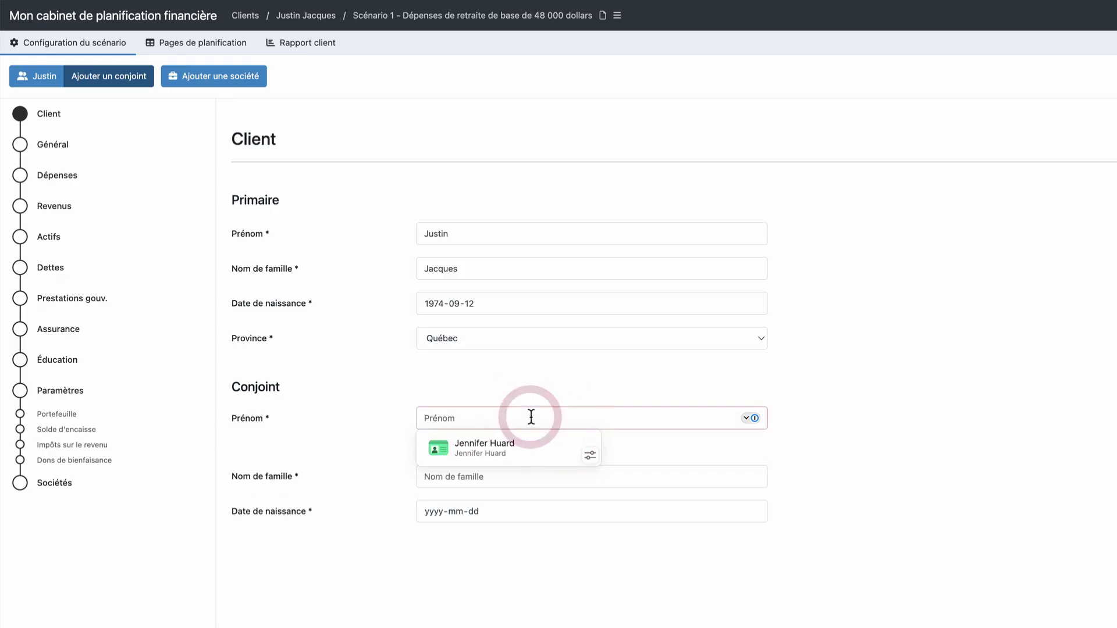
{"action": "left_click", "coordinate": [526, 452]}
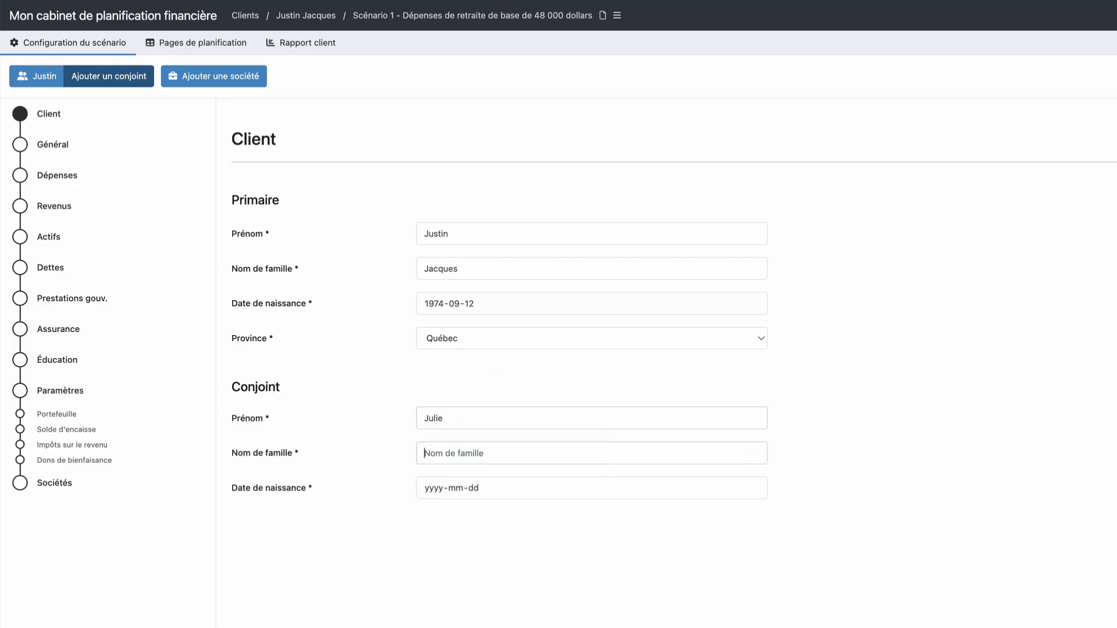
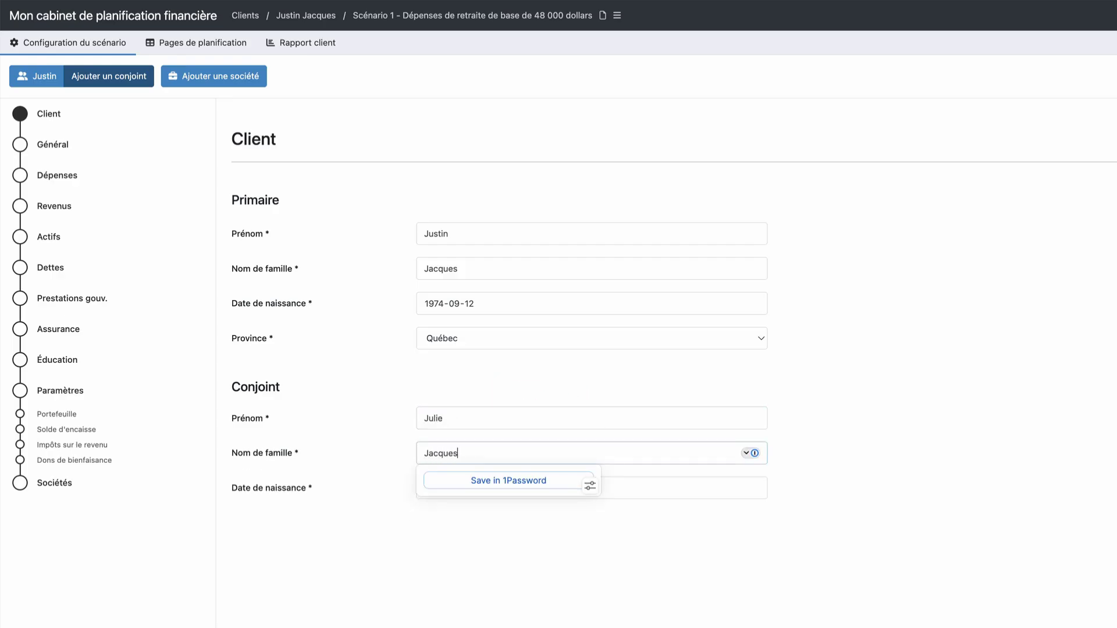
{"action": "key", "text": "Tab"}
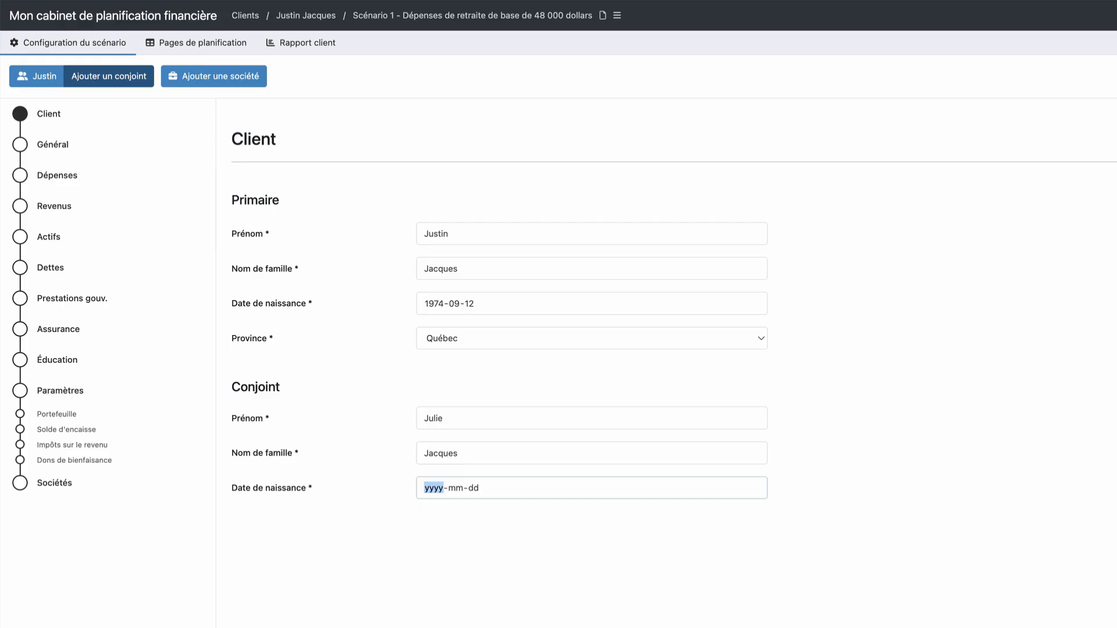
{"action": "type", "text": "19761111"}
{"action": "left_click", "coordinate": [431, 553]}
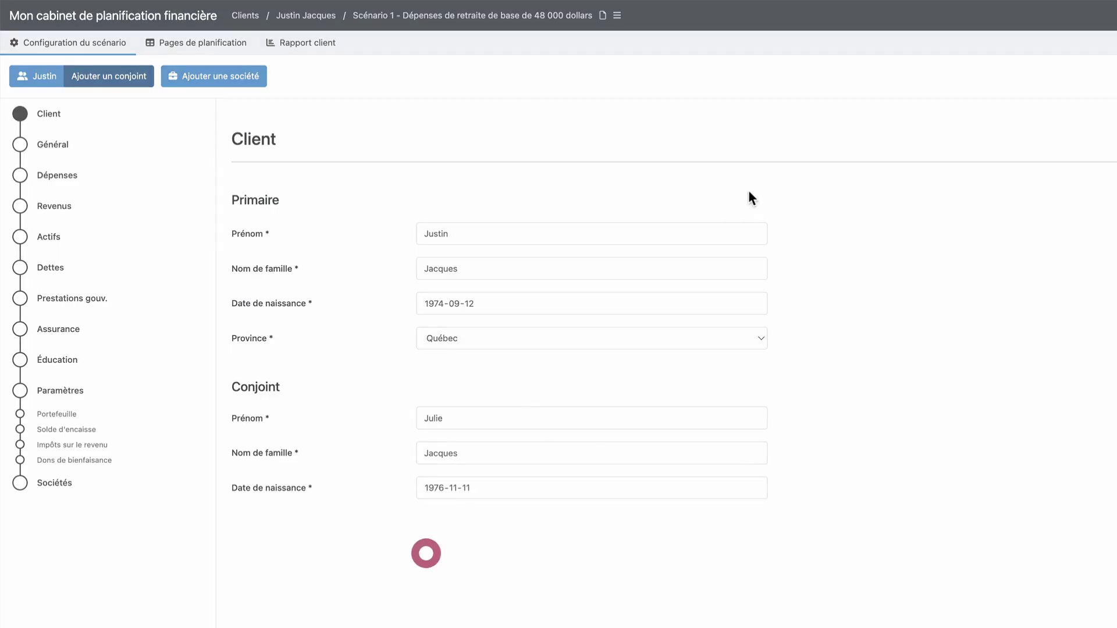
In Général, review both spouses' retirement ages (65 and 63) and projection end ages
{"action": "left_click", "coordinate": [65, 149]}
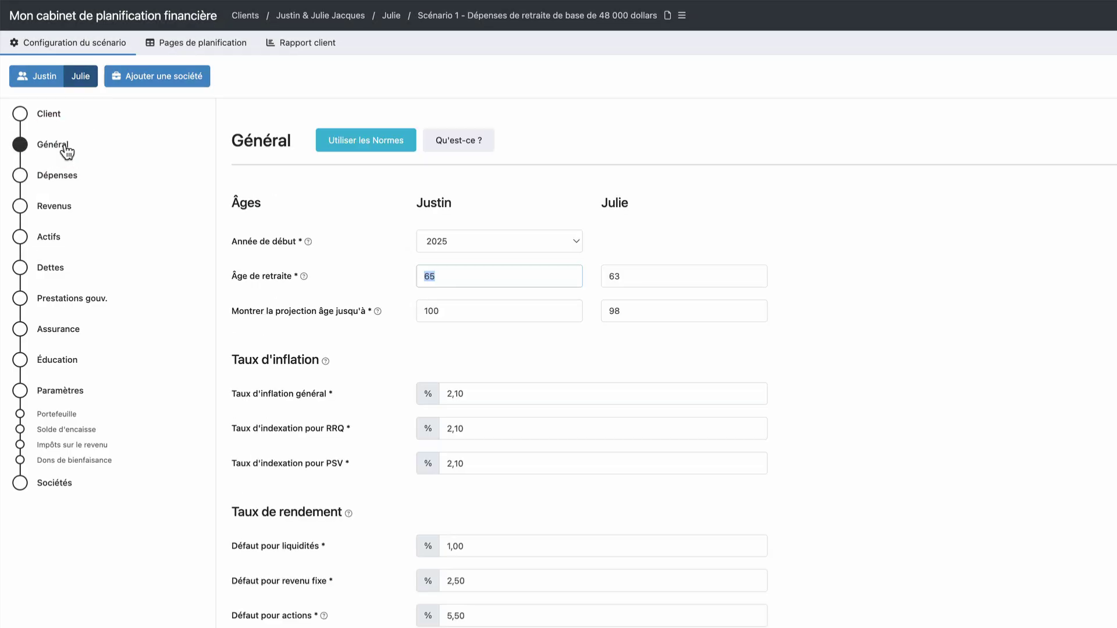
{"action": "left_click", "coordinate": [651, 278]}
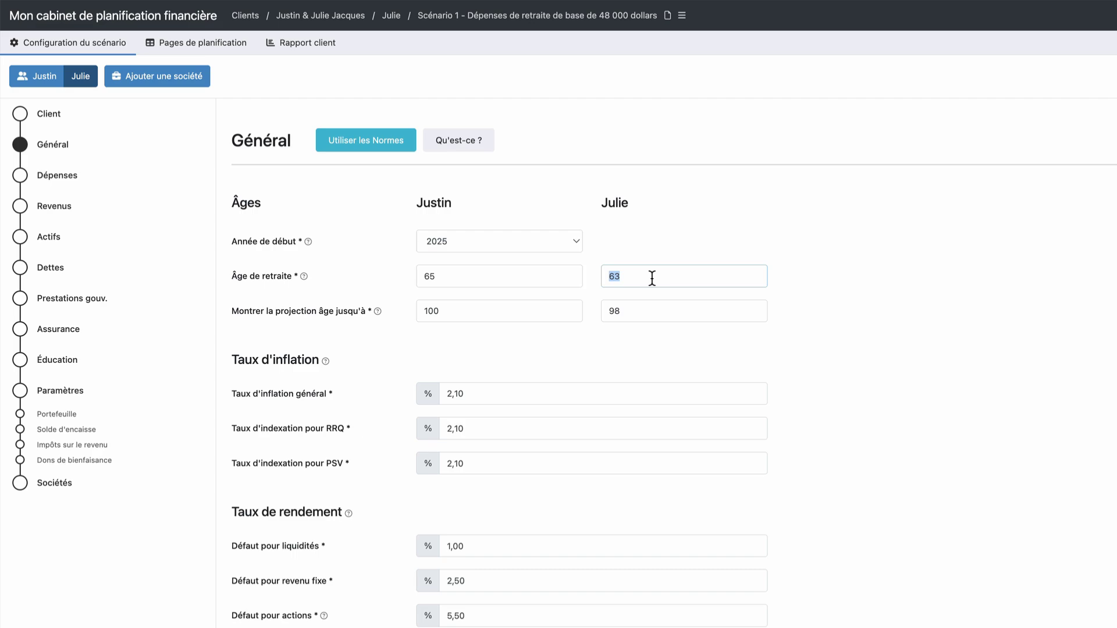
{"action": "left_click", "coordinate": [648, 314]}
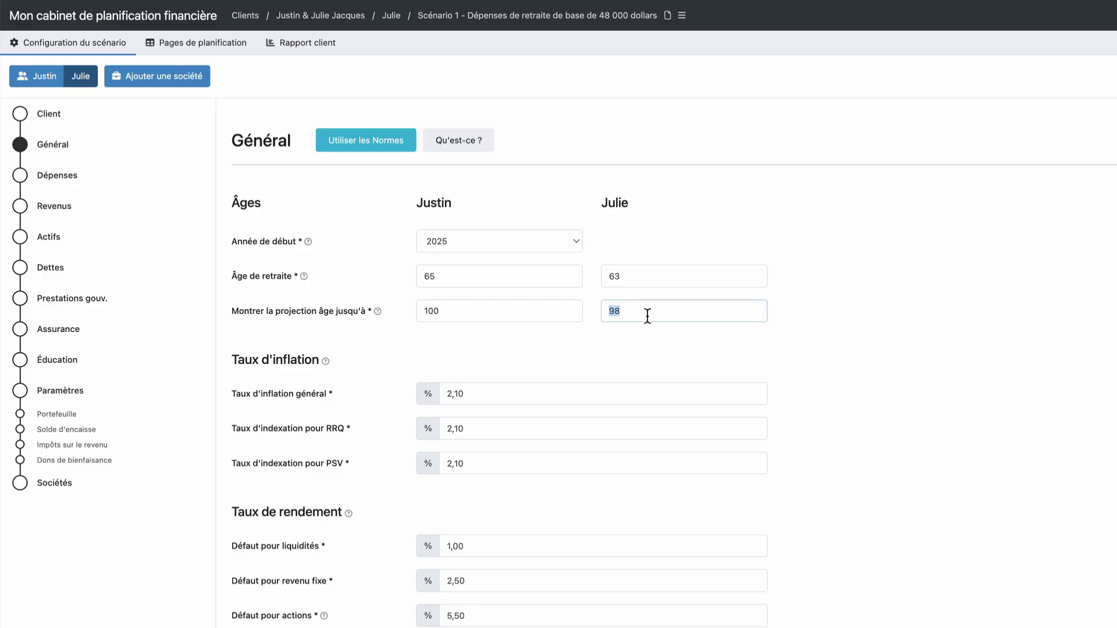
{"action": "left_click", "coordinate": [47, 180]}
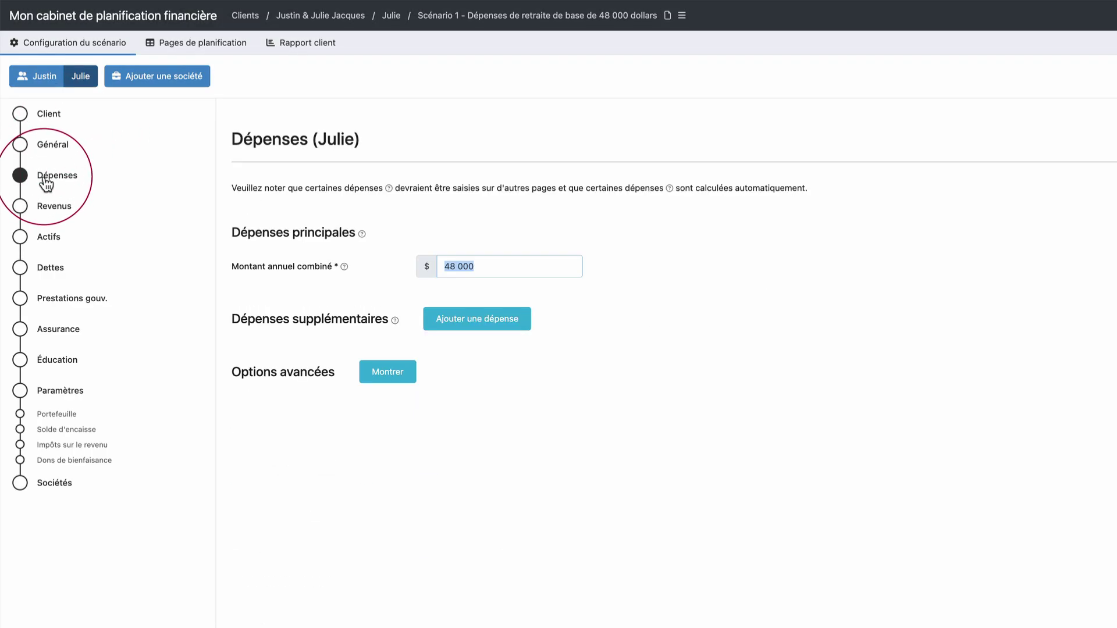
Change the combined annual expenses from 48 000 to 96 000 $
{"action": "left_click", "coordinate": [492, 267]}
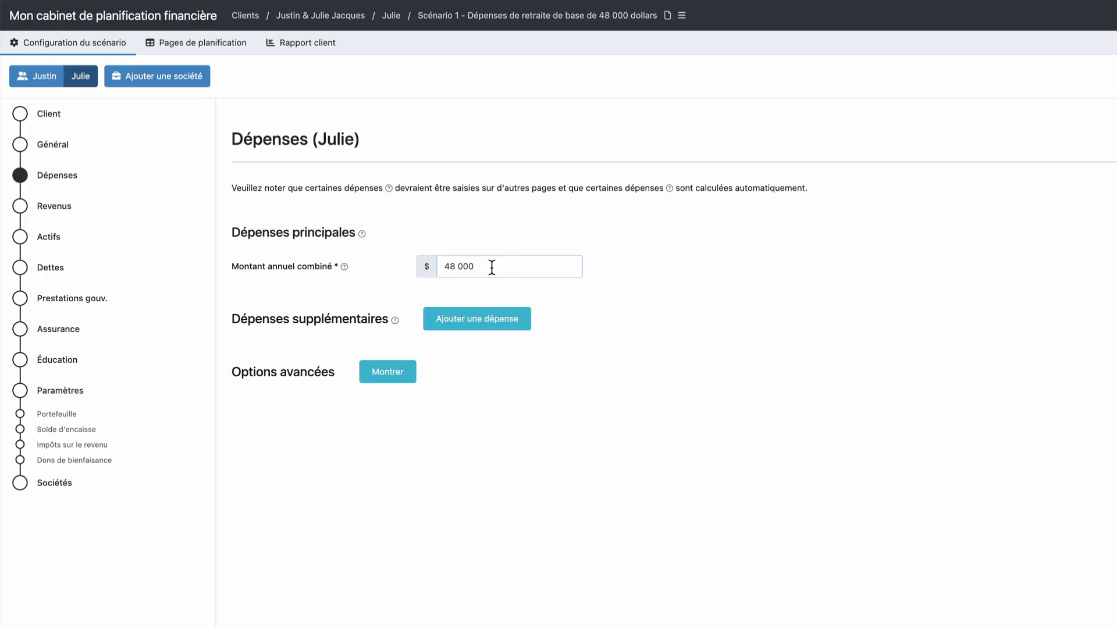
{"action": "key", "text": "BackSpace"}
{"action": "key", "text": "BackSpace"}
{"action": "key", "text": "BackSpace"}
{"action": "key", "text": "BackSpace"}
{"action": "key", "text": "BackSpace"}
{"action": "key", "text": "BackSpace"}
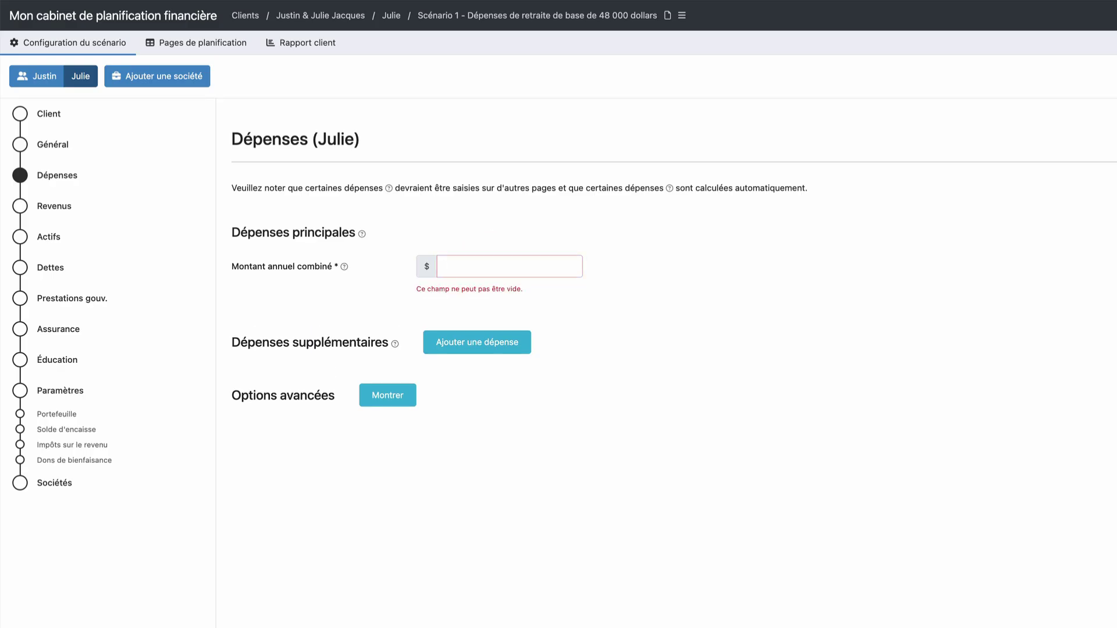
{"action": "type", "text": "96000"}
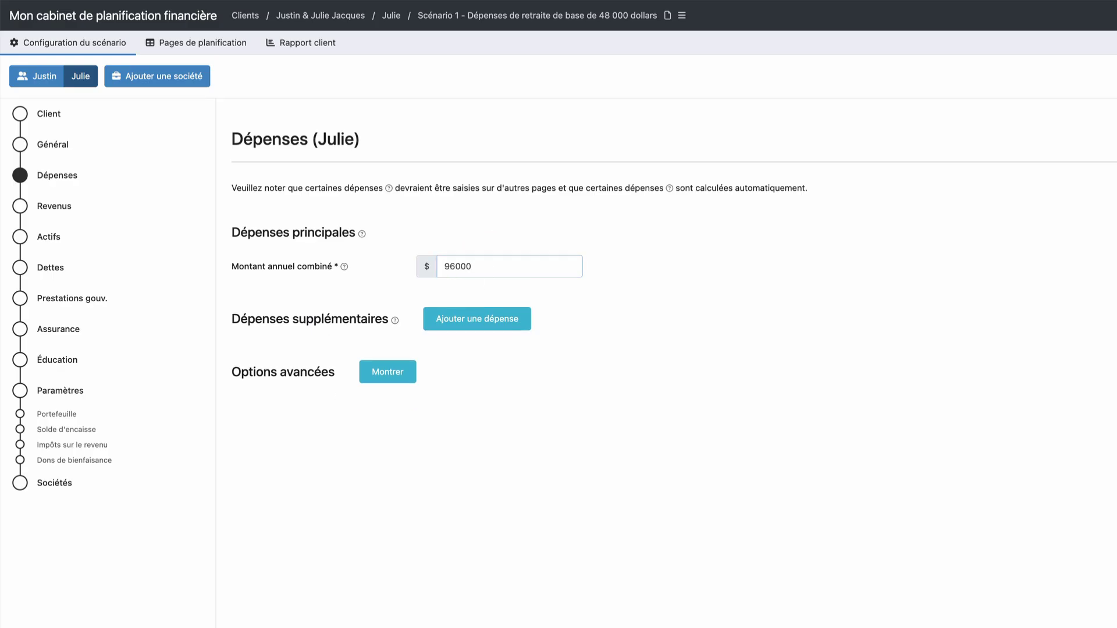
Add a shared, emphasized Voyages expense of 10 000 $ lasting until age 73
{"action": "left_click", "coordinate": [464, 327]}
{"action": "left_click", "coordinate": [283, 370]}
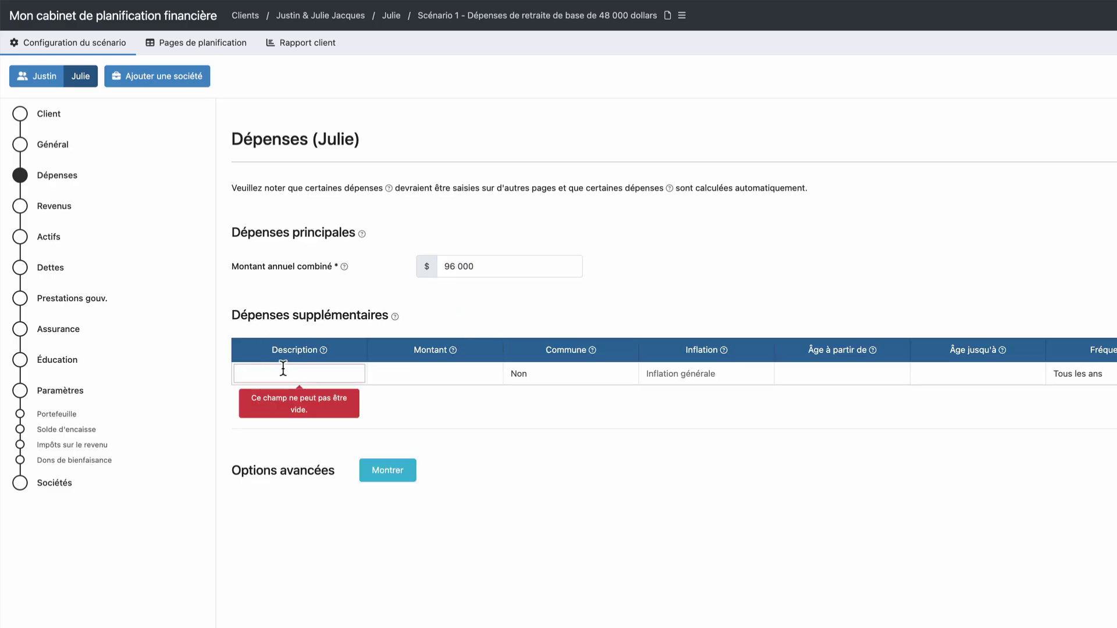
{"action": "type", "text": "Voyages"}
{"action": "key", "text": "Tab"}
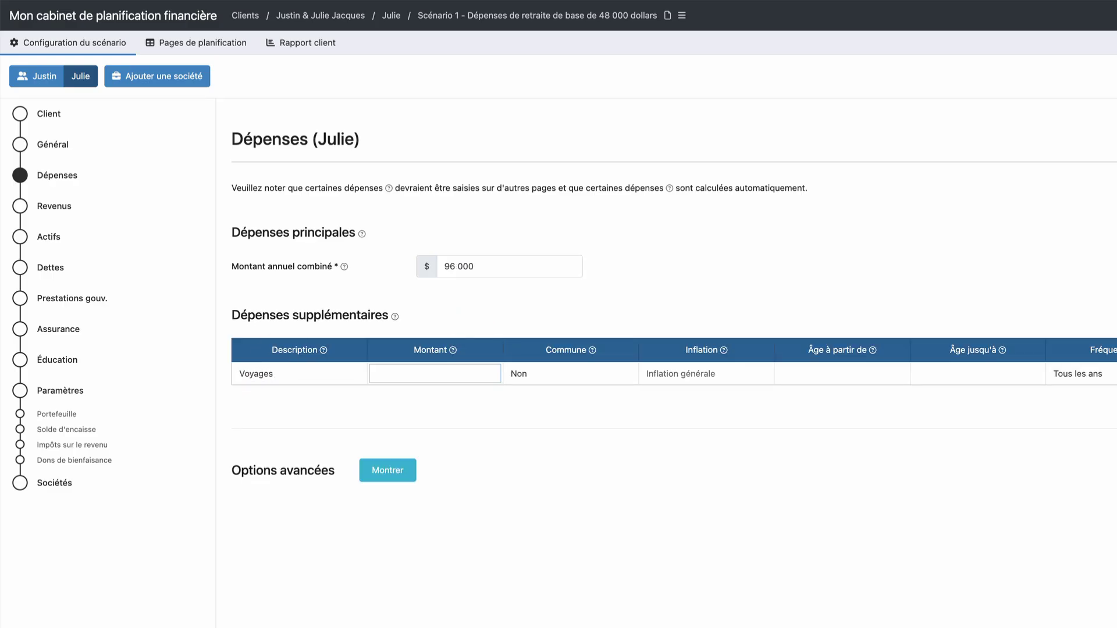
{"action": "type", "text": "10000"}
{"action": "key", "text": "Tab"}
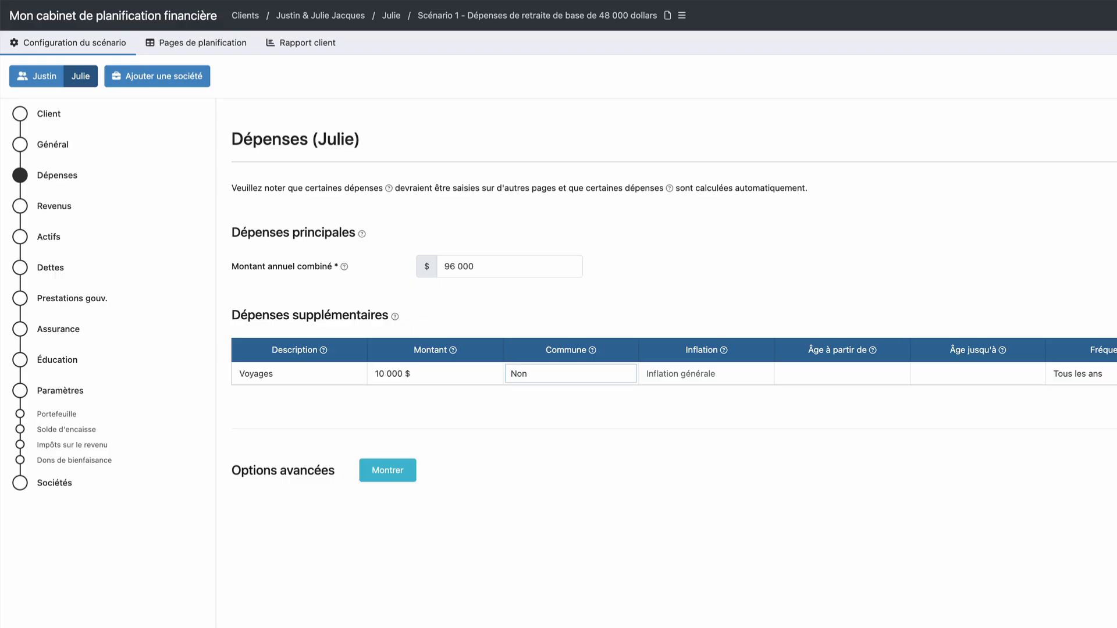
{"action": "key", "text": "o"}
{"action": "key", "text": "Tab"}
{"action": "key", "text": "Tab"}
{"action": "key", "text": "Tab"}
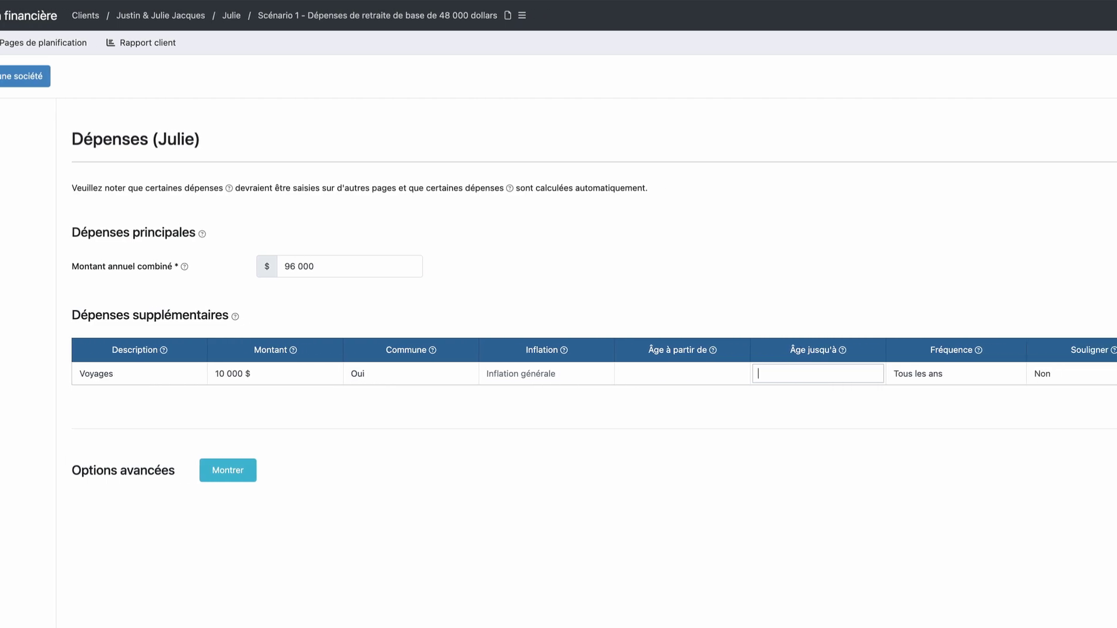
{"action": "type", "text": "73"}
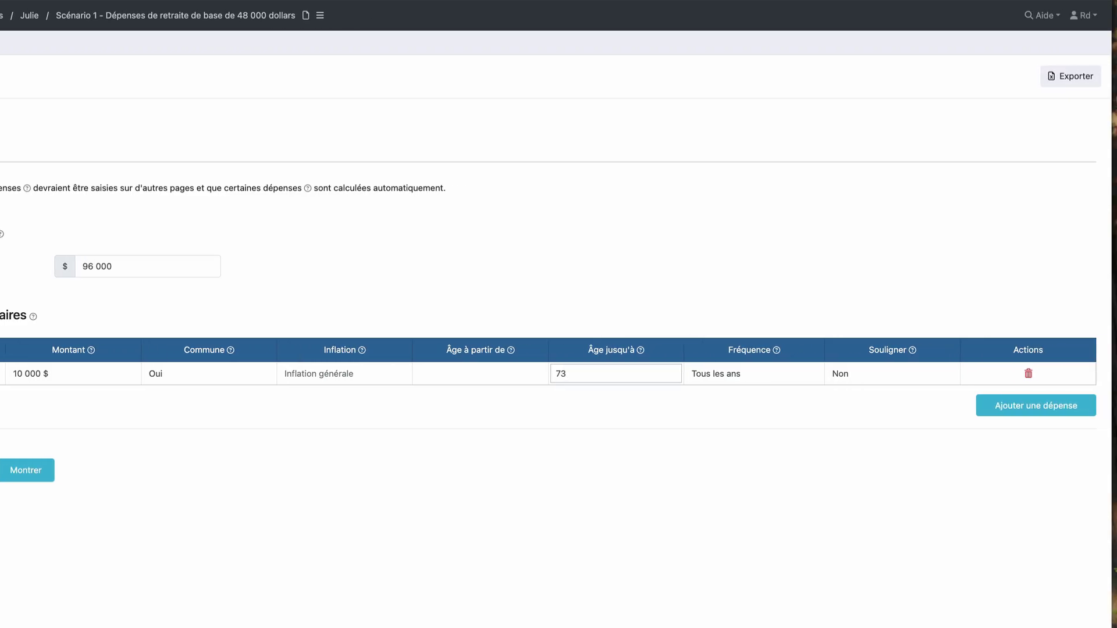
{"action": "left_click", "coordinate": [860, 375]}
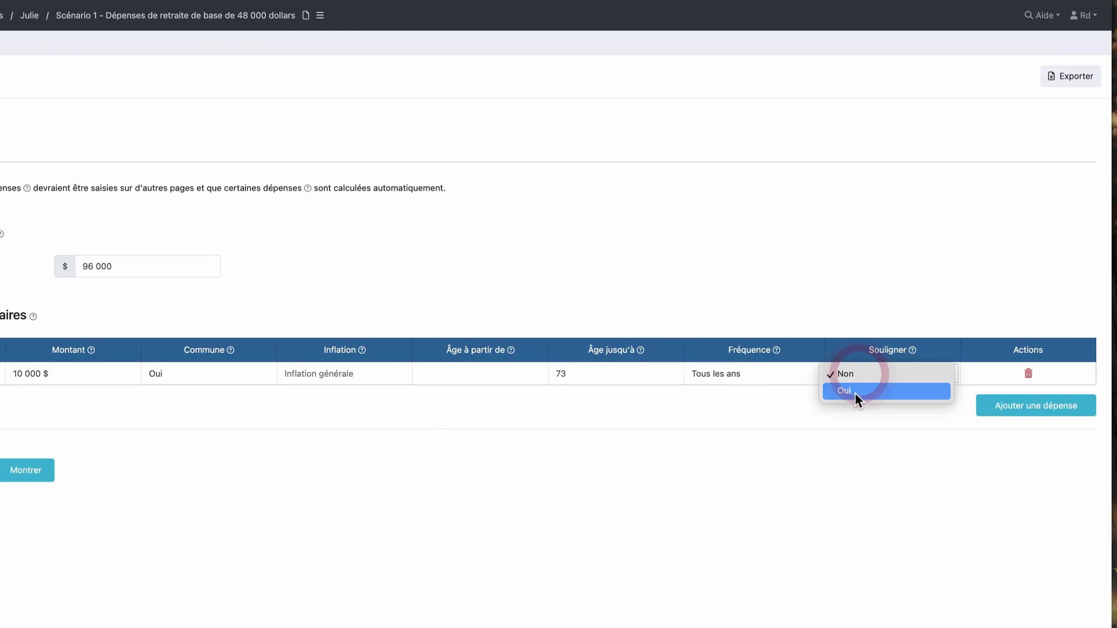
{"action": "left_click", "coordinate": [855, 392]}
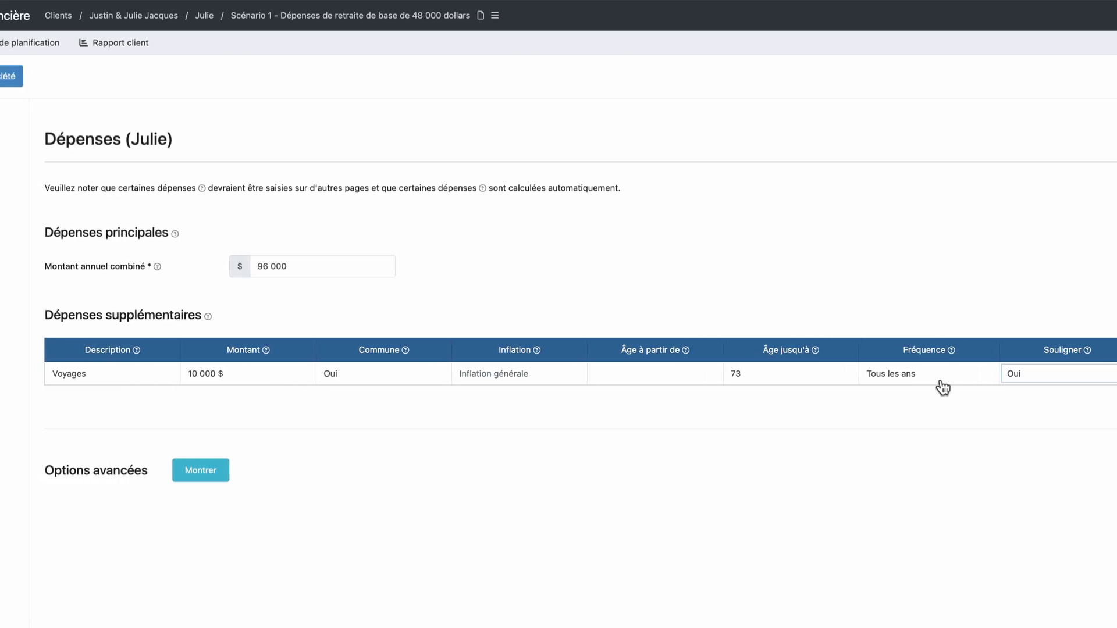
{"action": "left_click", "coordinate": [66, 107]}
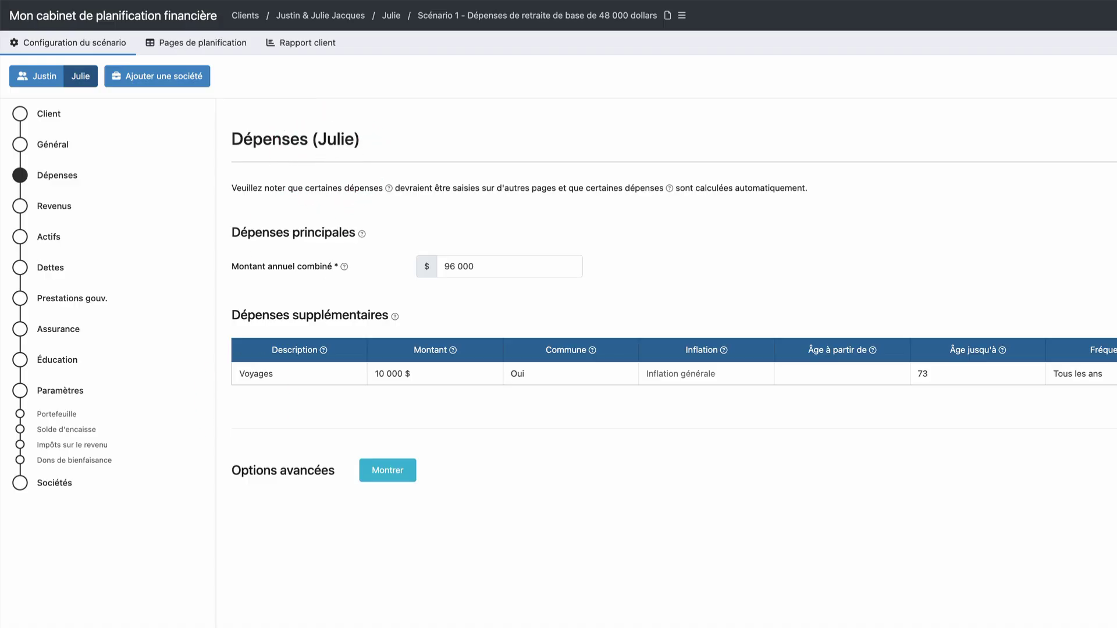
{"action": "left_click", "coordinate": [49, 206]}
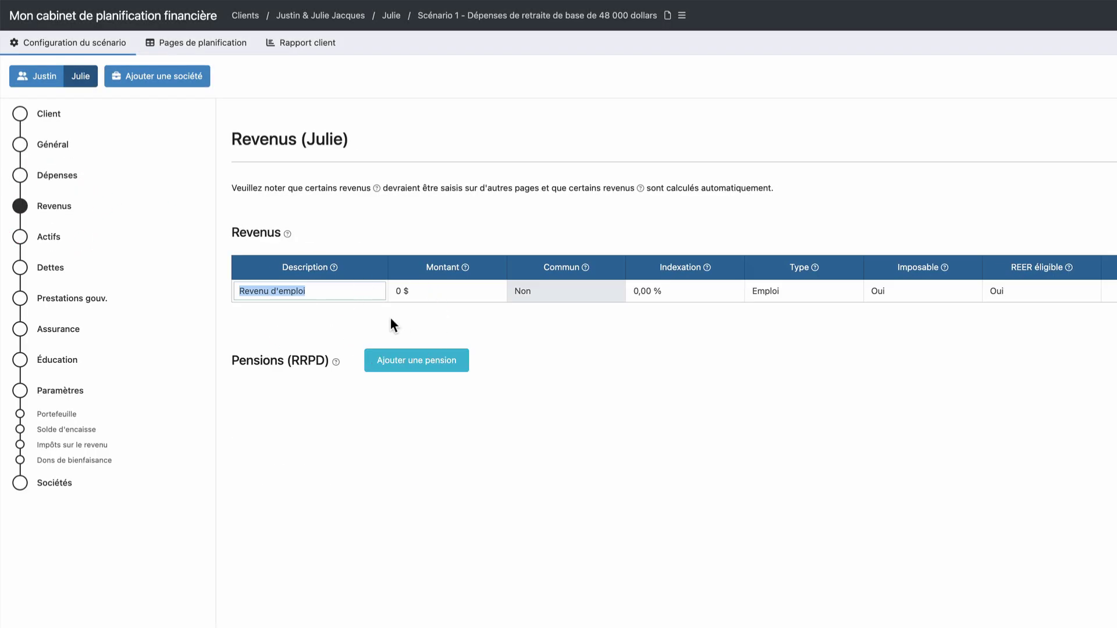
Set the spouse's employment income to 80 000 $, indexed to general inflation, ending at age 62
{"action": "key", "text": "Tab"}
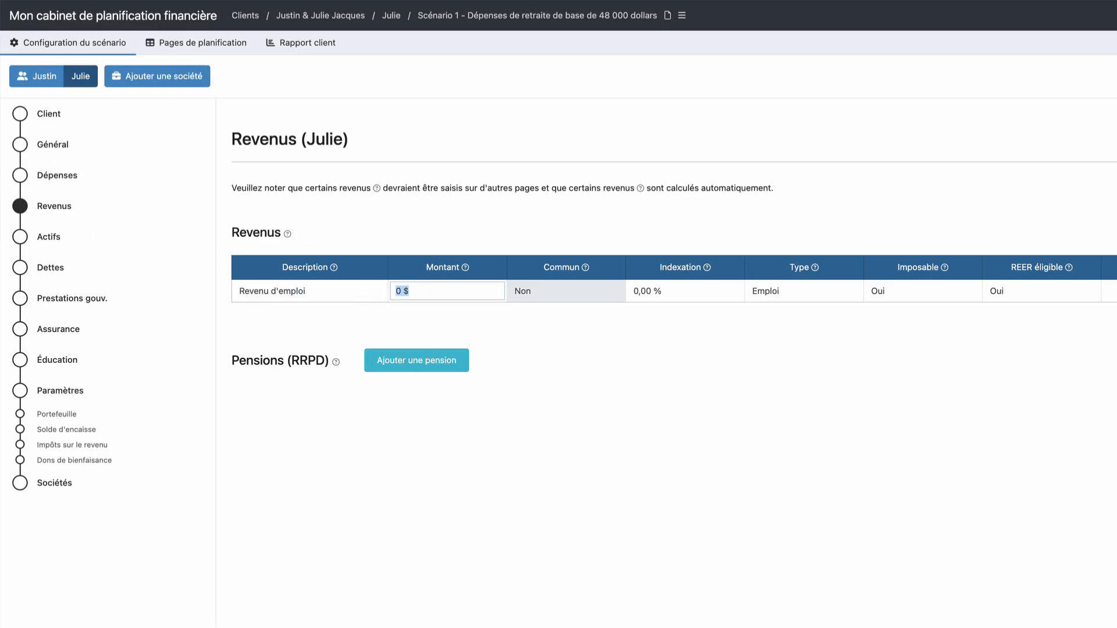
{"action": "type", "text": "80000"}
{"action": "key", "text": "Tab"}
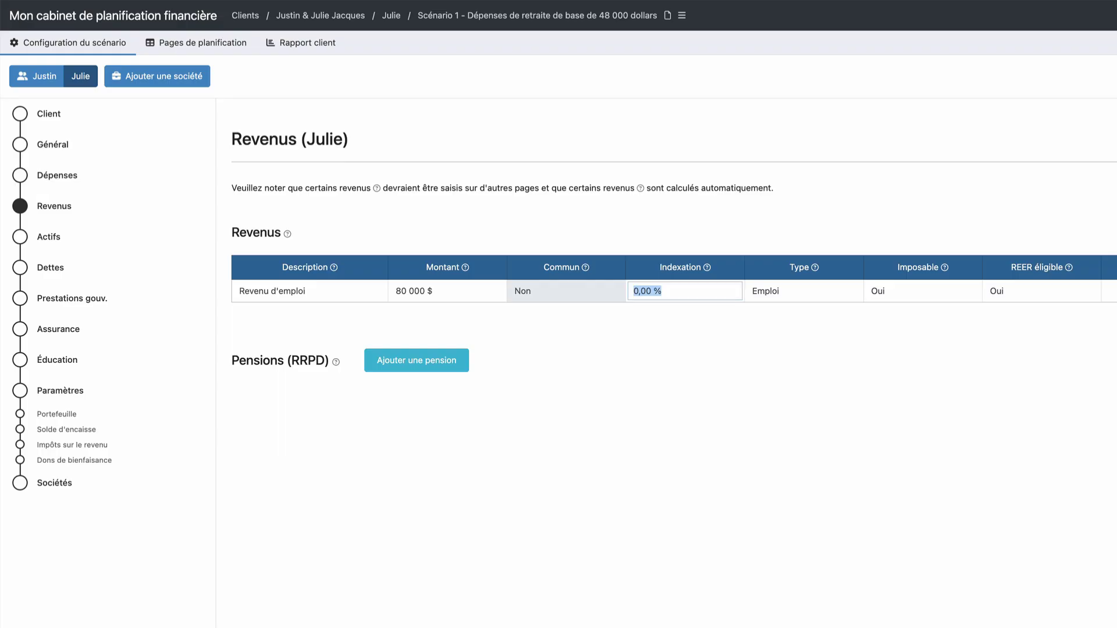
{"action": "key", "text": "BackSpace"}
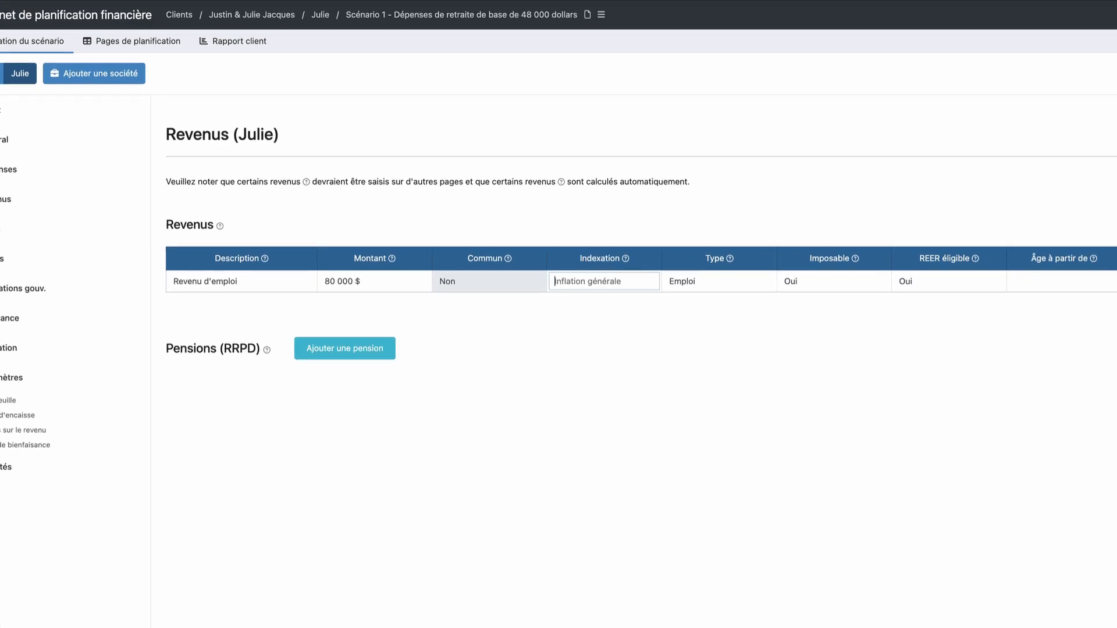
{"action": "key", "text": "Tab"}
{"action": "key", "text": "Tab"}
{"action": "key", "text": "Tab"}
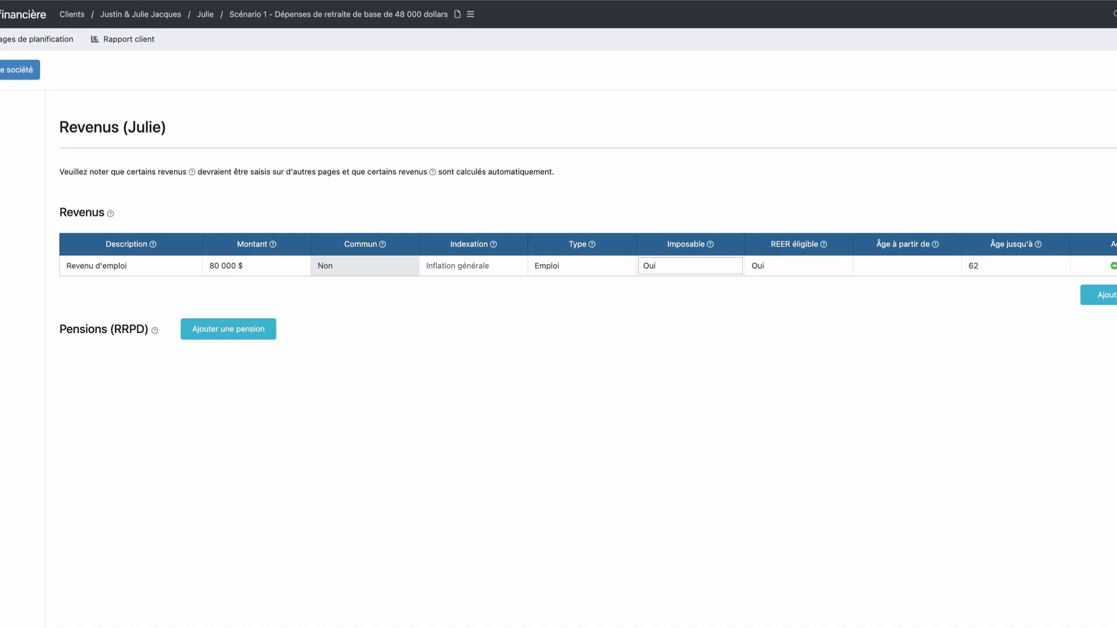
{"action": "key", "text": "Tab"}
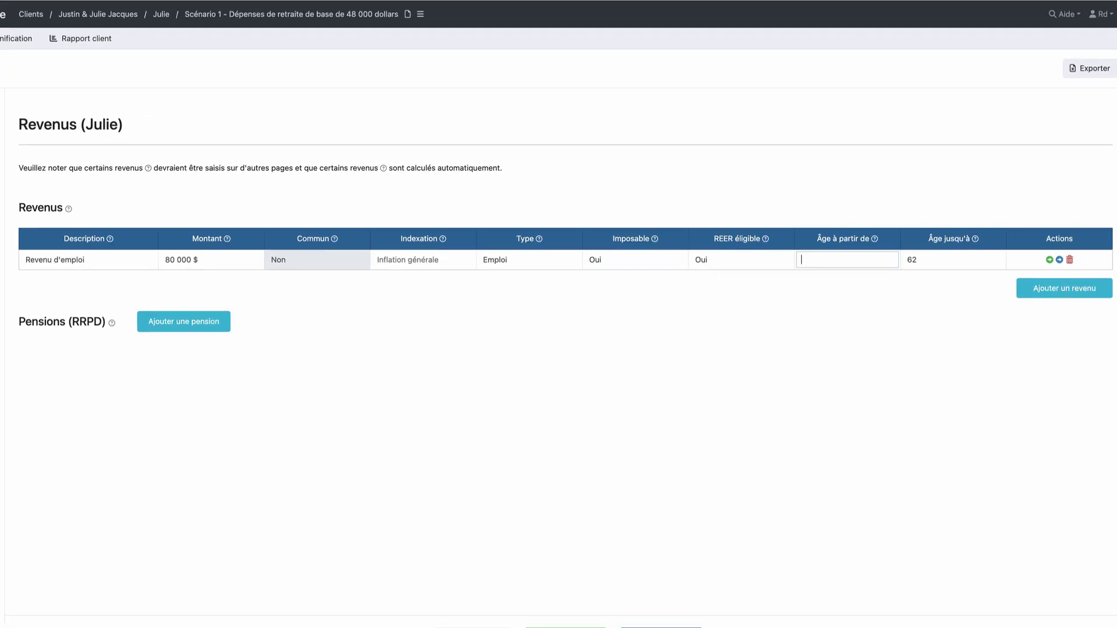
{"action": "key", "text": "Tab"}
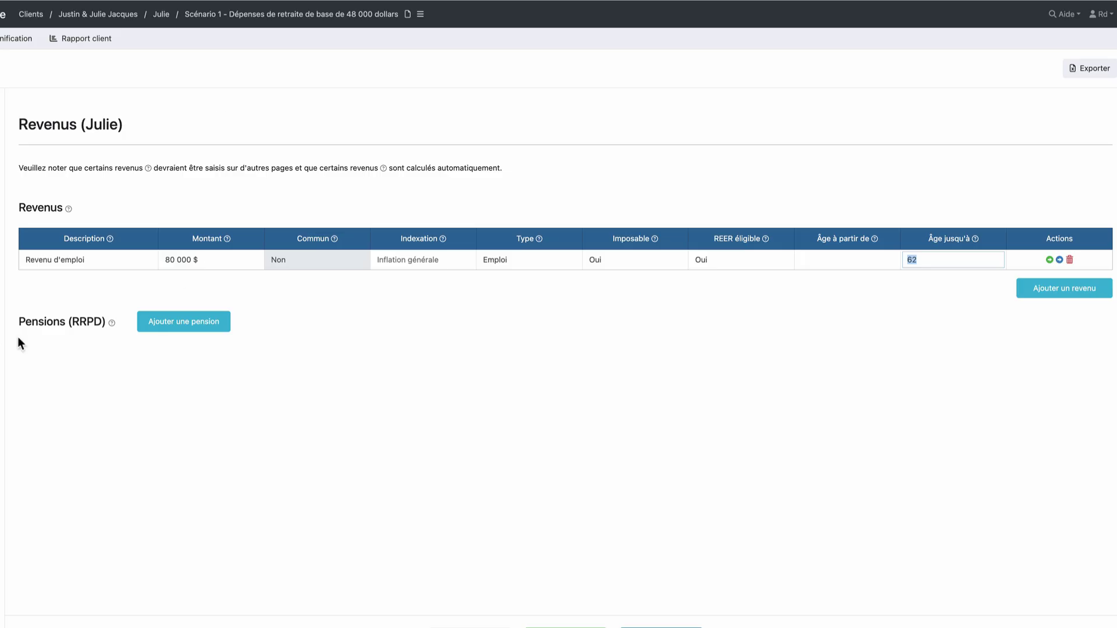
Add an RRPD pension starting at age 63 paying 45 000 $
{"action": "left_click", "coordinate": [191, 327]}
{"action": "left_click", "coordinate": [88, 390]}
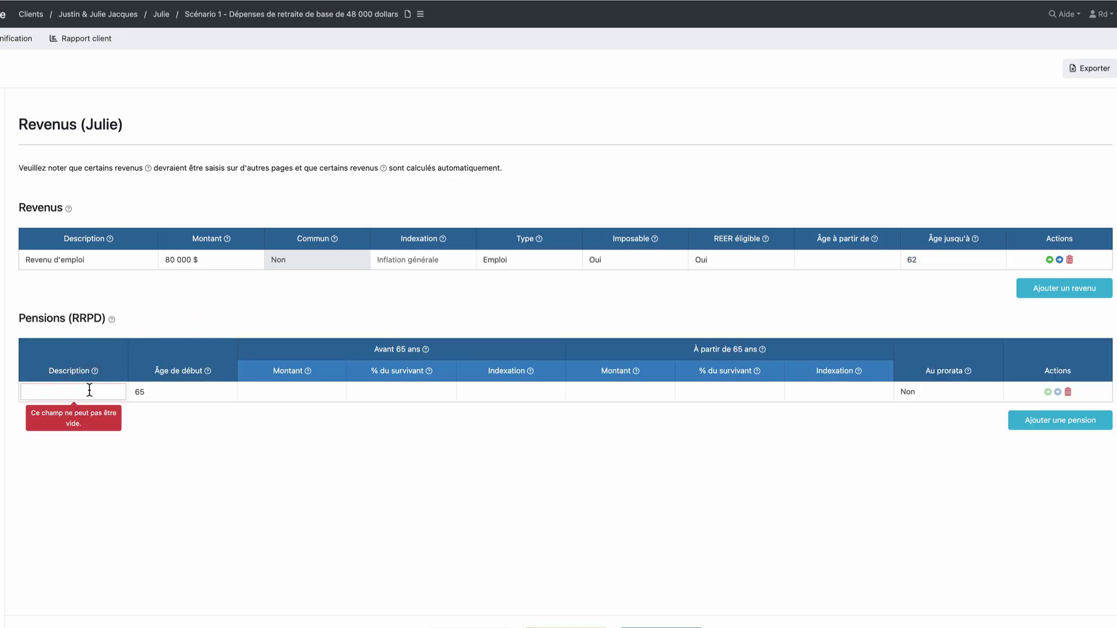
{"action": "type", "text": "RRPD"}
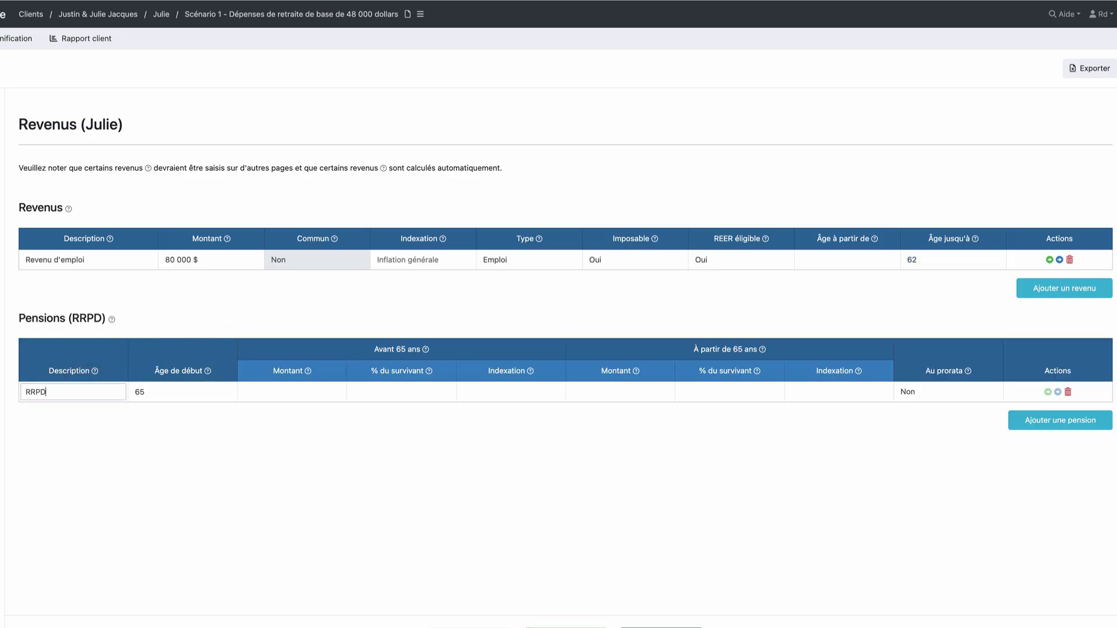
{"action": "key", "text": "Tab"}
{"action": "type", "text": "63"}
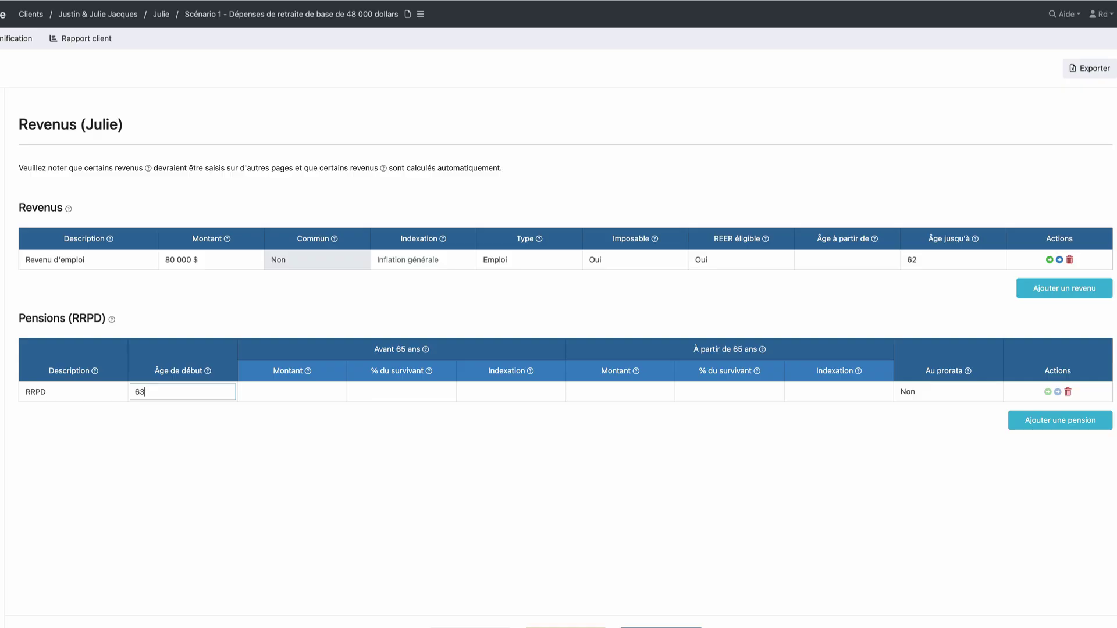
{"action": "key", "text": "Tab"}
{"action": "type", "text": "45000"}
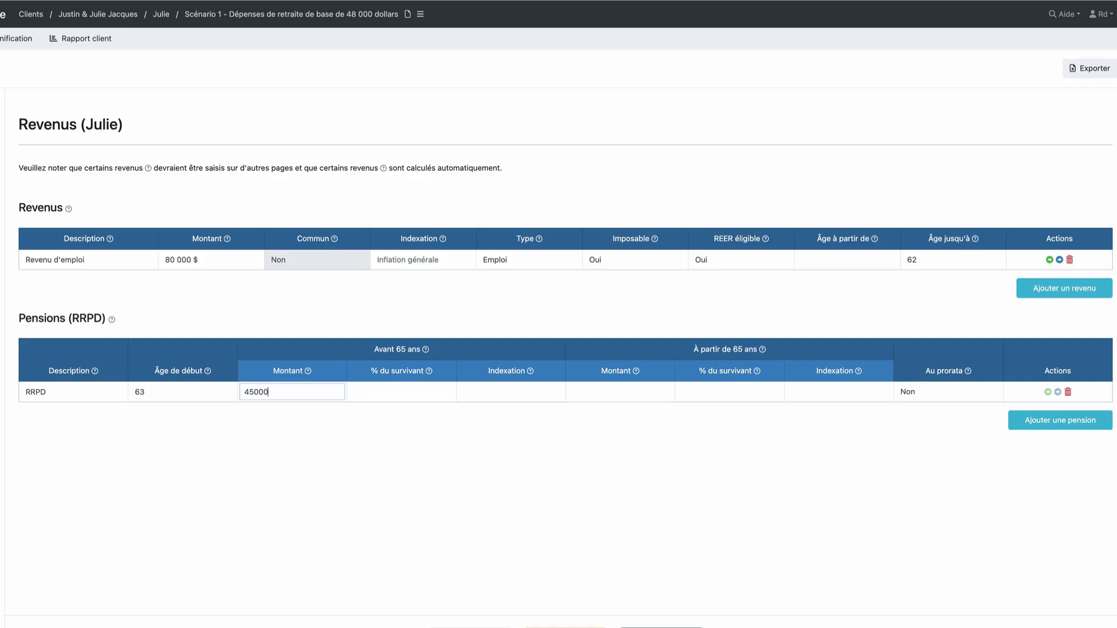
{"action": "key", "text": "Tab"}
Give the RRPD pension an 80 % survivor share, 2 % indexation and 38 000 $ after 65
{"action": "type", "text": "80"}
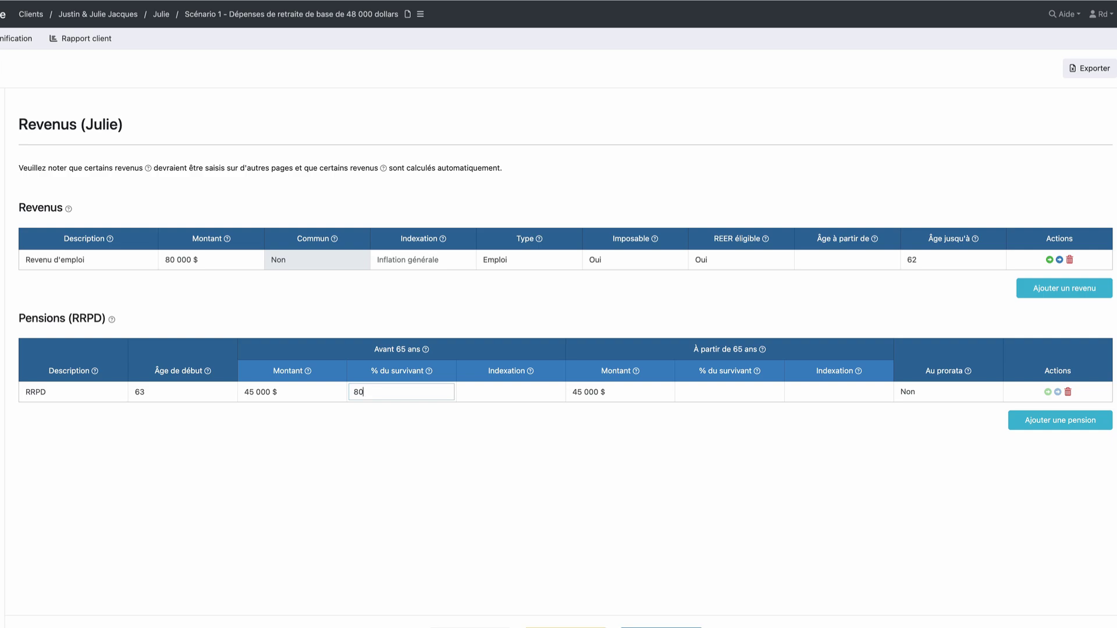
{"action": "key", "text": "Tab"}
{"action": "type", "text": "2"}
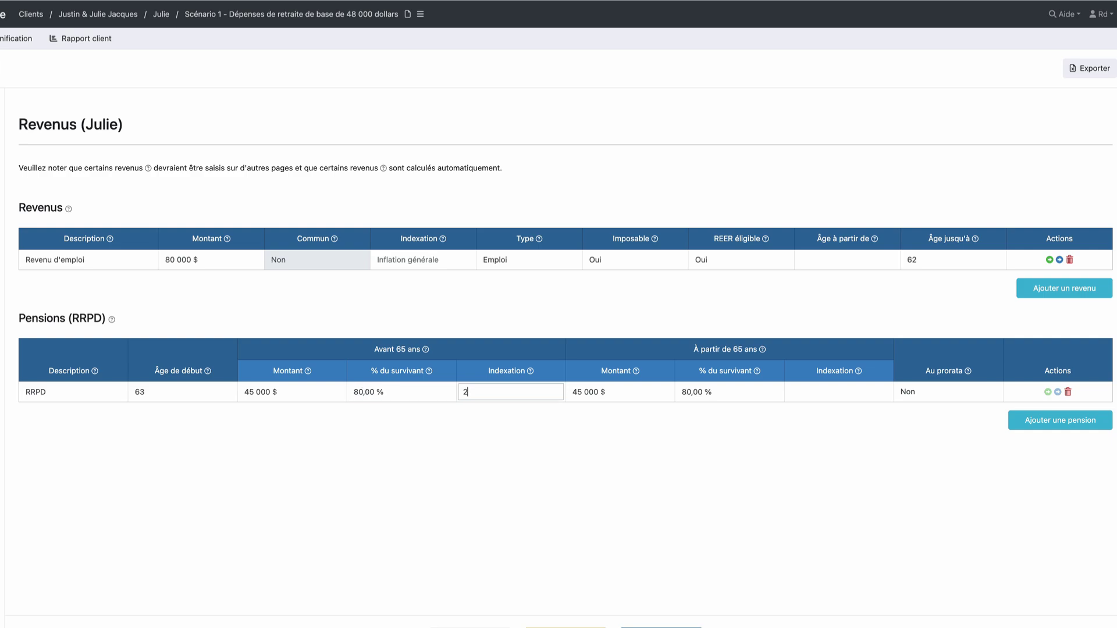
{"action": "key", "text": "Tab"}
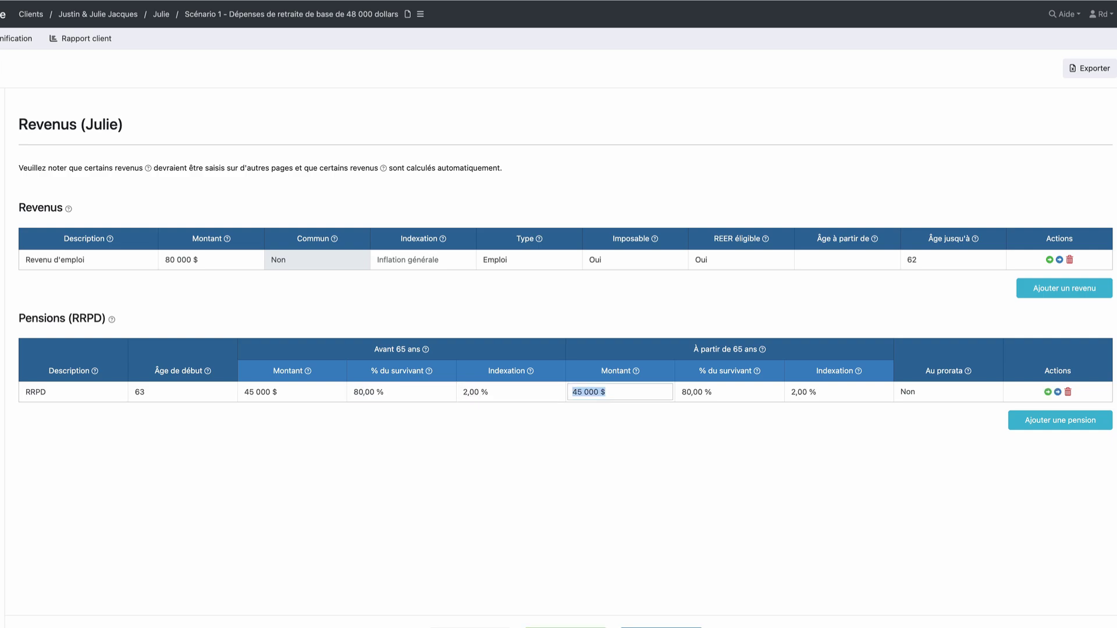
{"action": "type", "text": "38000"}
{"action": "left_click", "coordinate": [347, 499]}
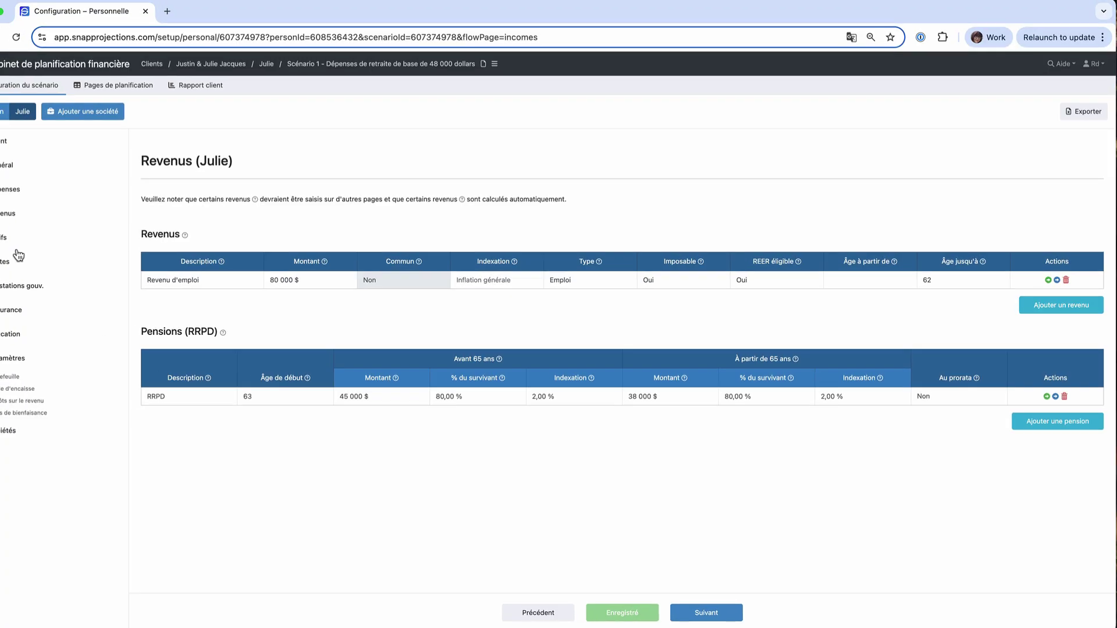
{"action": "left_click", "coordinate": [1, 240]}
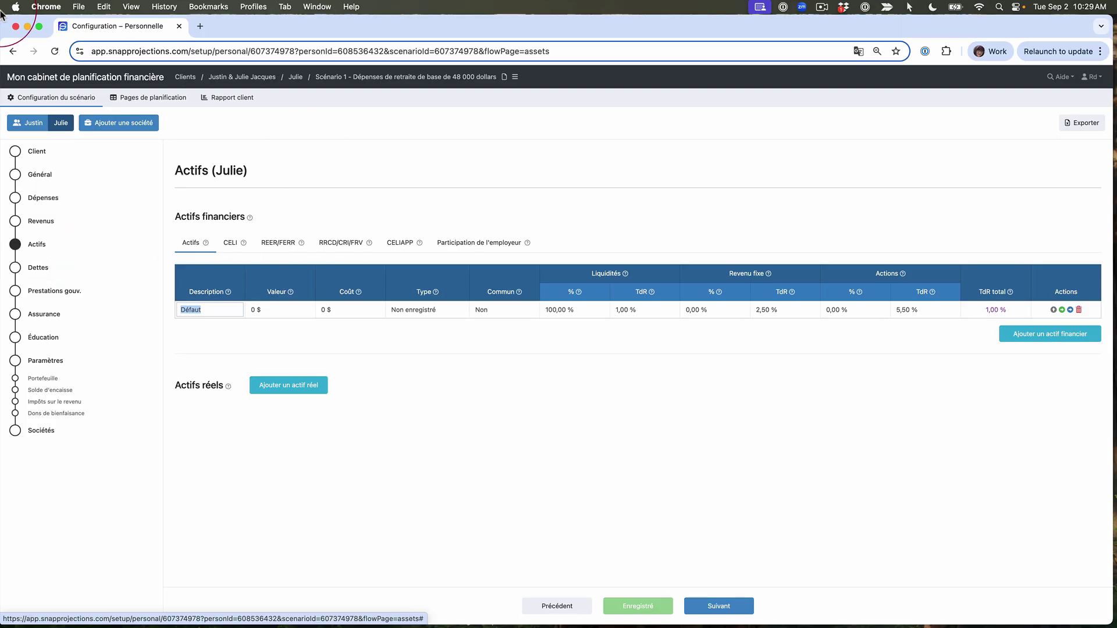
From the first spouse's assets, copy the REER and CELI rows to the other spouse
{"action": "left_click", "coordinate": [35, 122]}
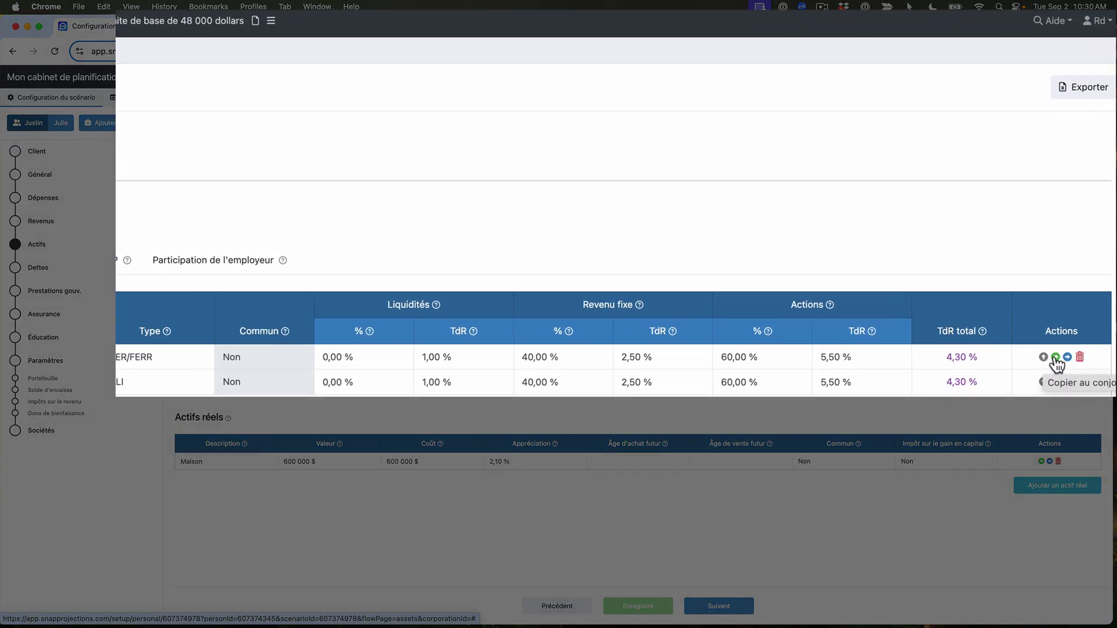
{"action": "left_click", "coordinate": [1068, 325]}
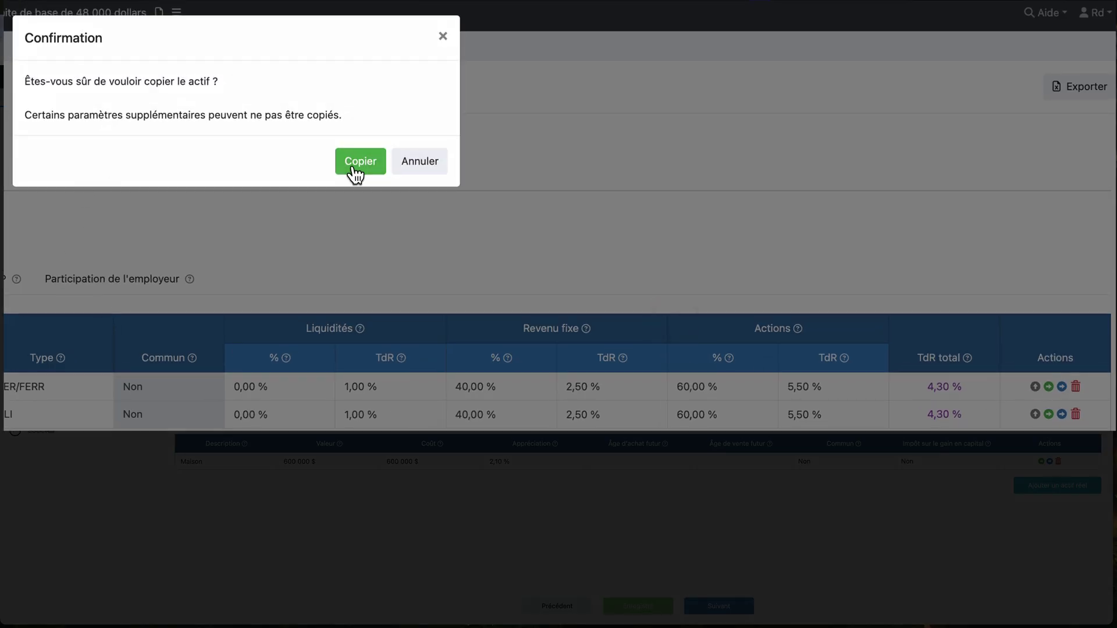
{"action": "left_click", "coordinate": [355, 167]}
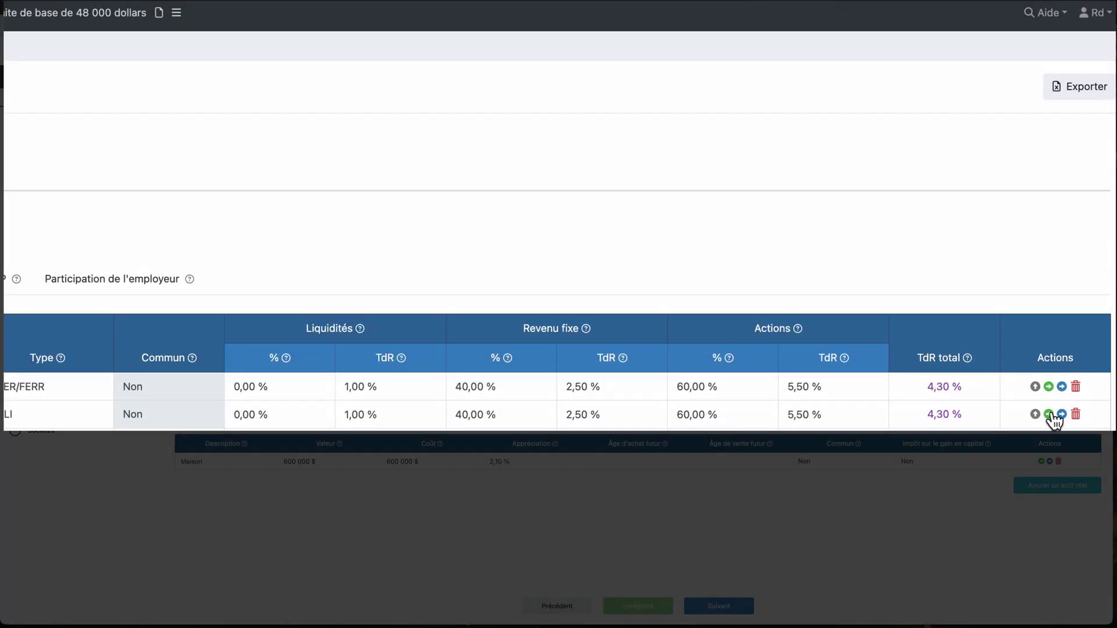
{"action": "left_click", "coordinate": [1048, 414]}
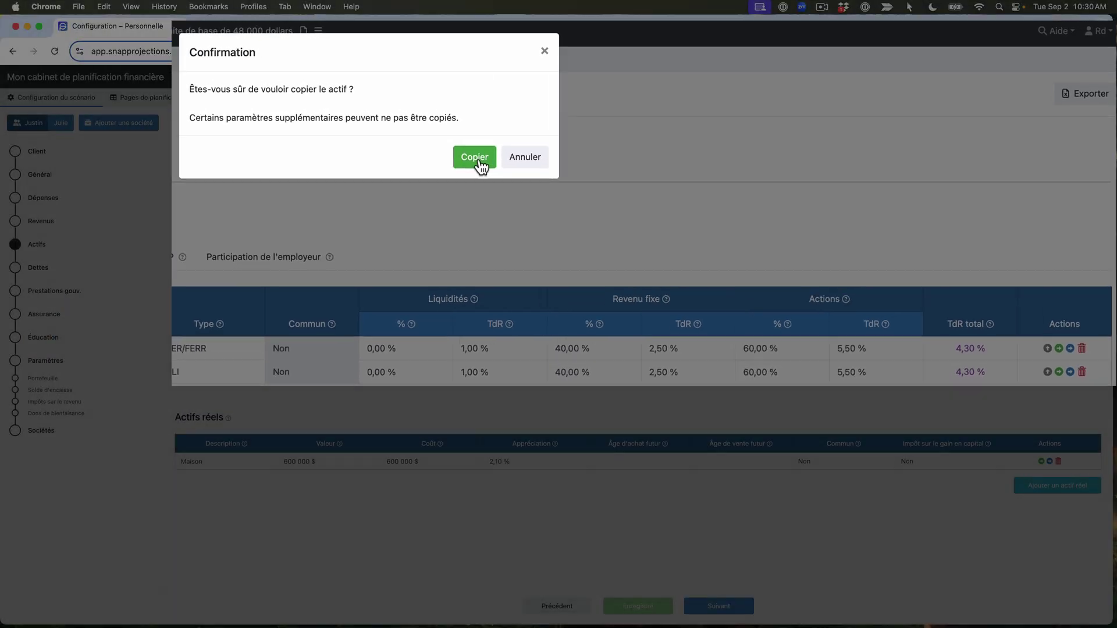
{"action": "left_click", "coordinate": [403, 153]}
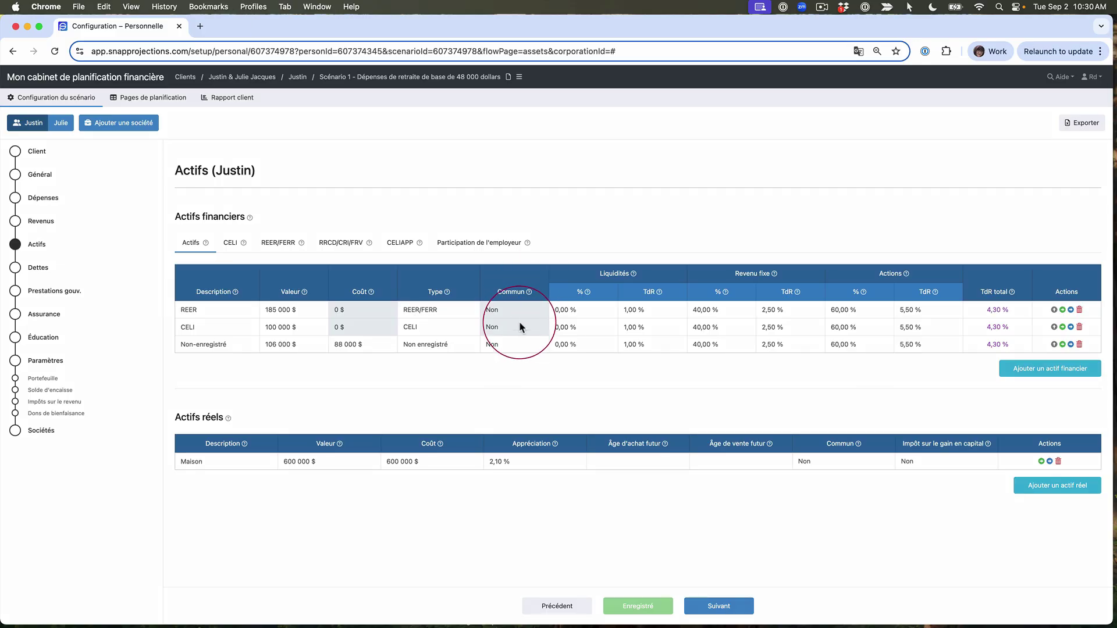
Set Commun to Oui for the Non-enregistré account and the Maison property
{"action": "left_click", "coordinate": [517, 348]}
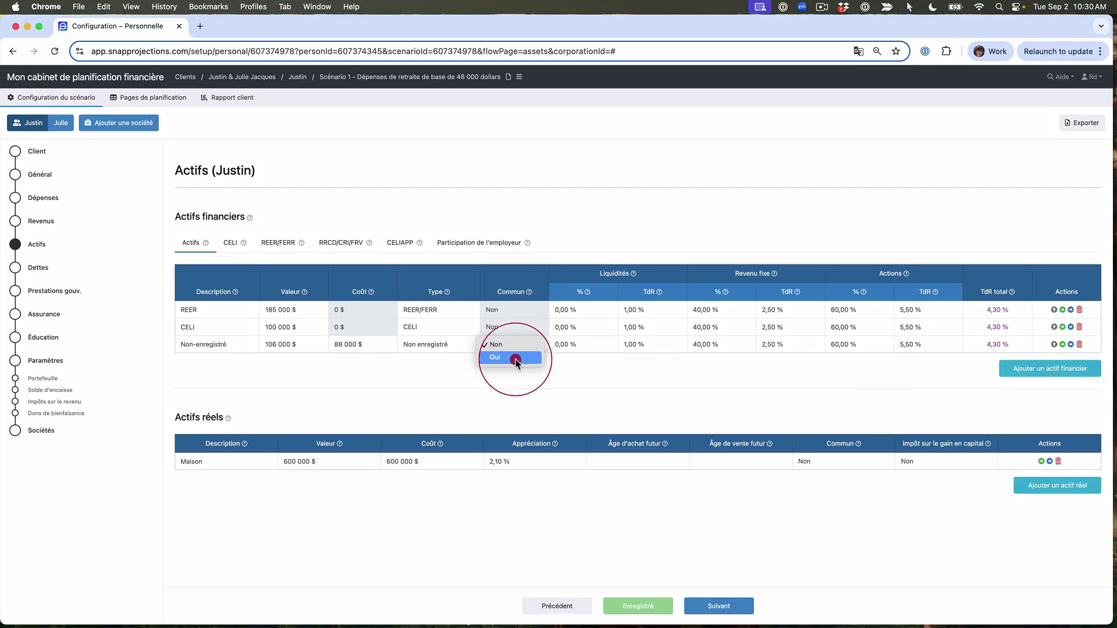
{"action": "left_click", "coordinate": [515, 358]}
{"action": "left_click", "coordinate": [833, 469]}
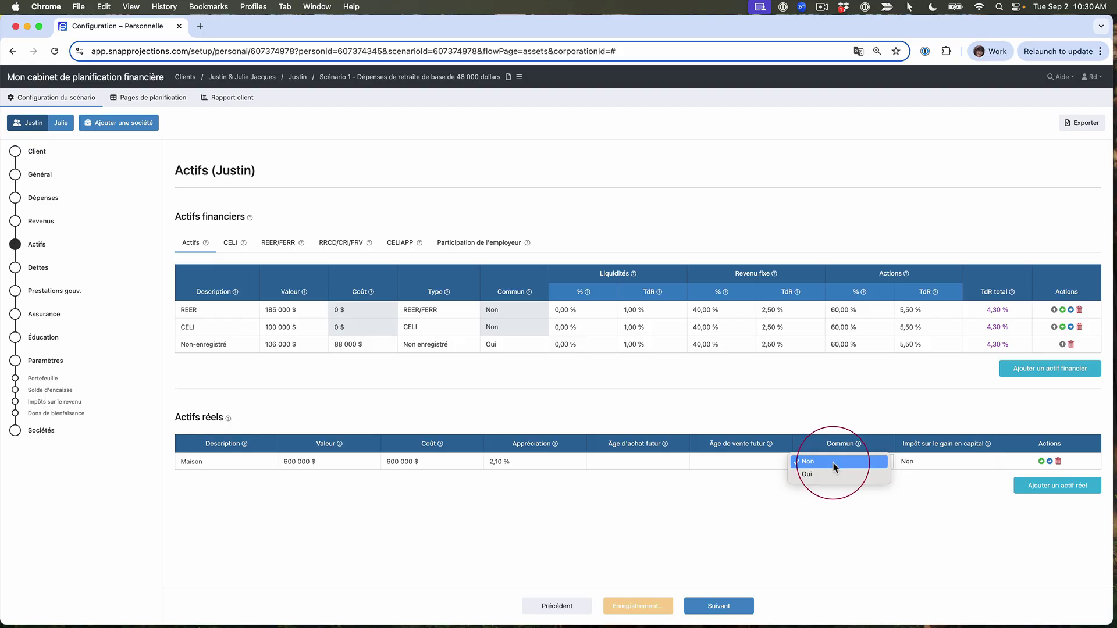
{"action": "left_click", "coordinate": [821, 465]}
{"action": "left_click", "coordinate": [821, 474]}
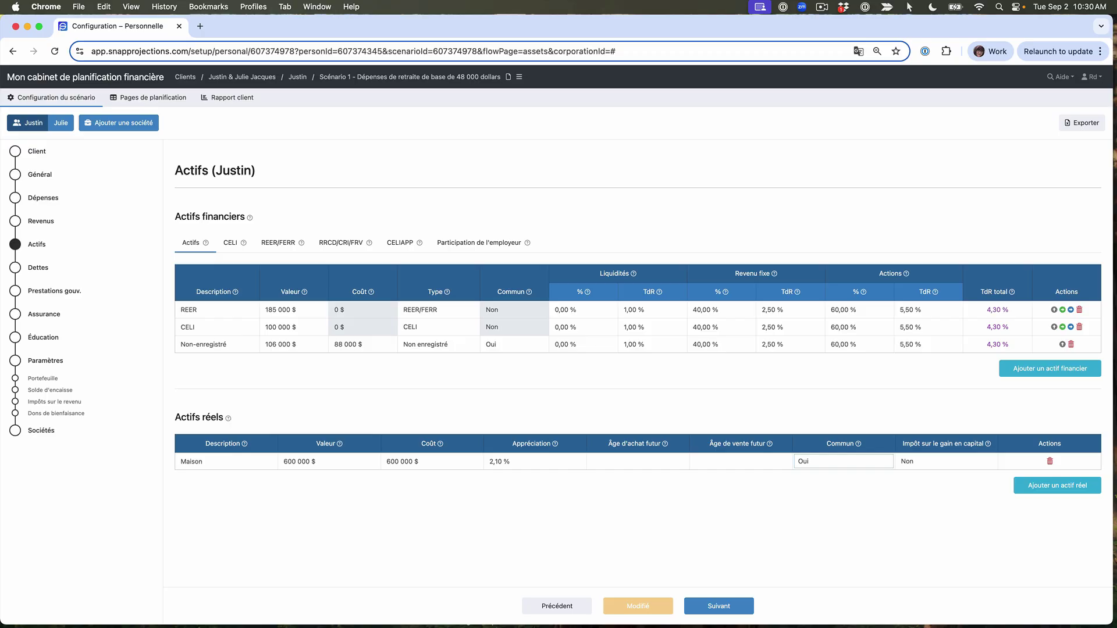
{"action": "left_click", "coordinate": [61, 125]}
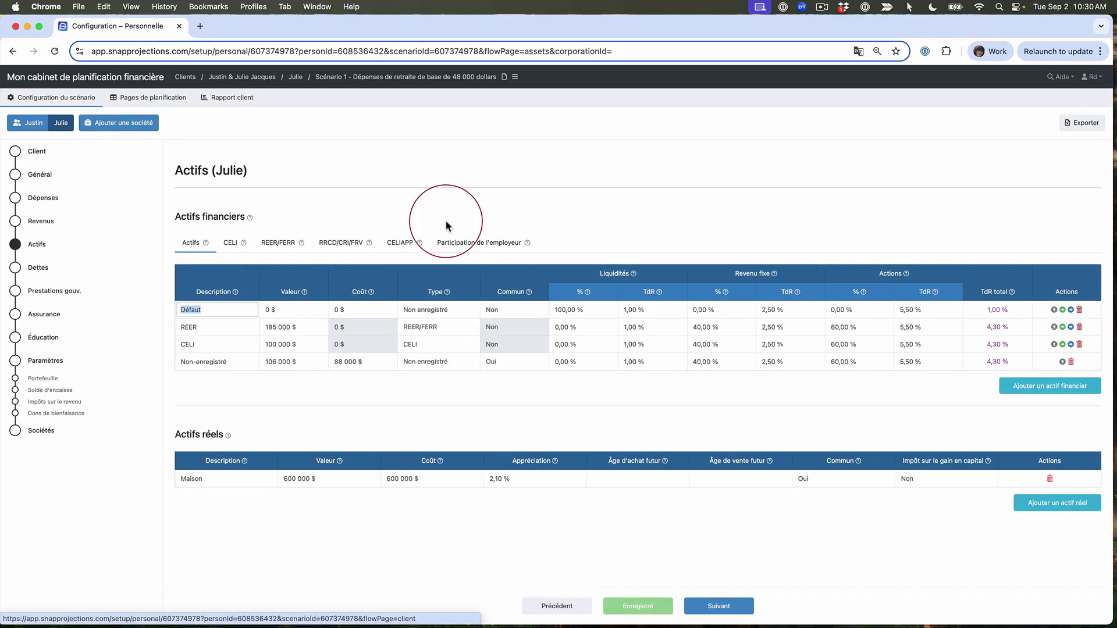
Delete the empty Défaut asset and set the spouse's REER/FERR value to 100 000 $
{"action": "left_click", "coordinate": [1080, 312]}
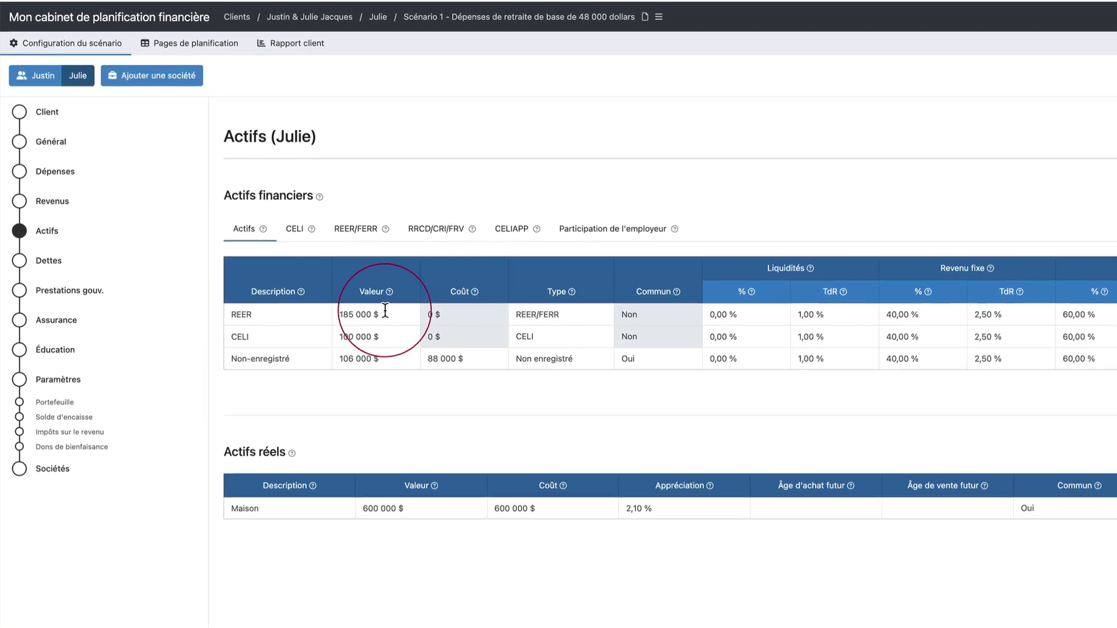
{"action": "left_click", "coordinate": [352, 314]}
{"action": "type", "text": "100"}
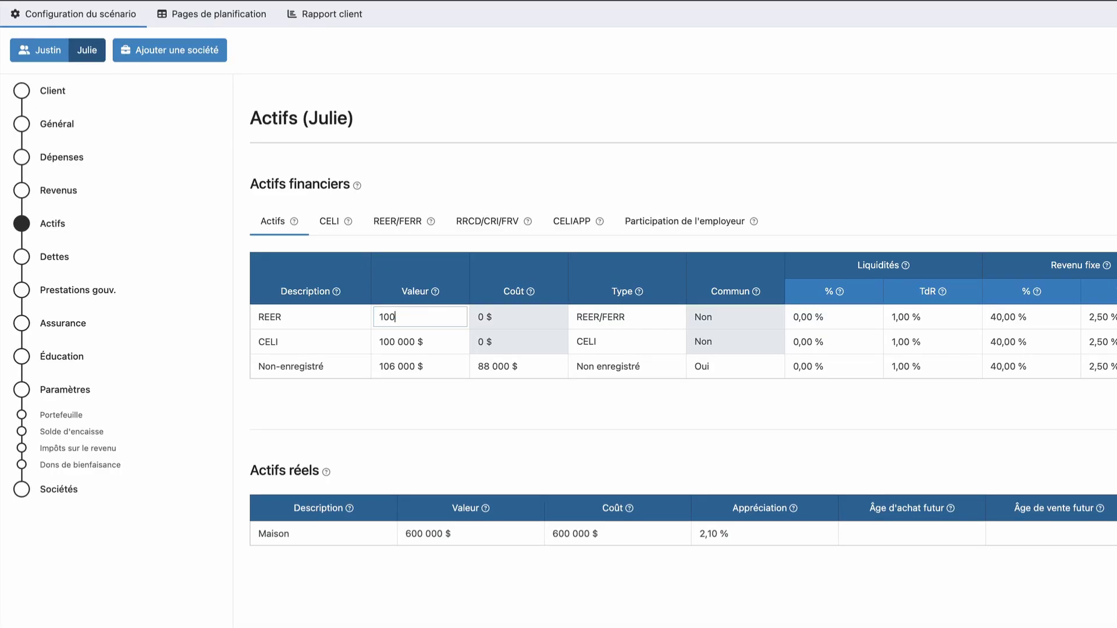
{"action": "type", "text": "000"}
{"action": "left_click", "coordinate": [645, 319]}
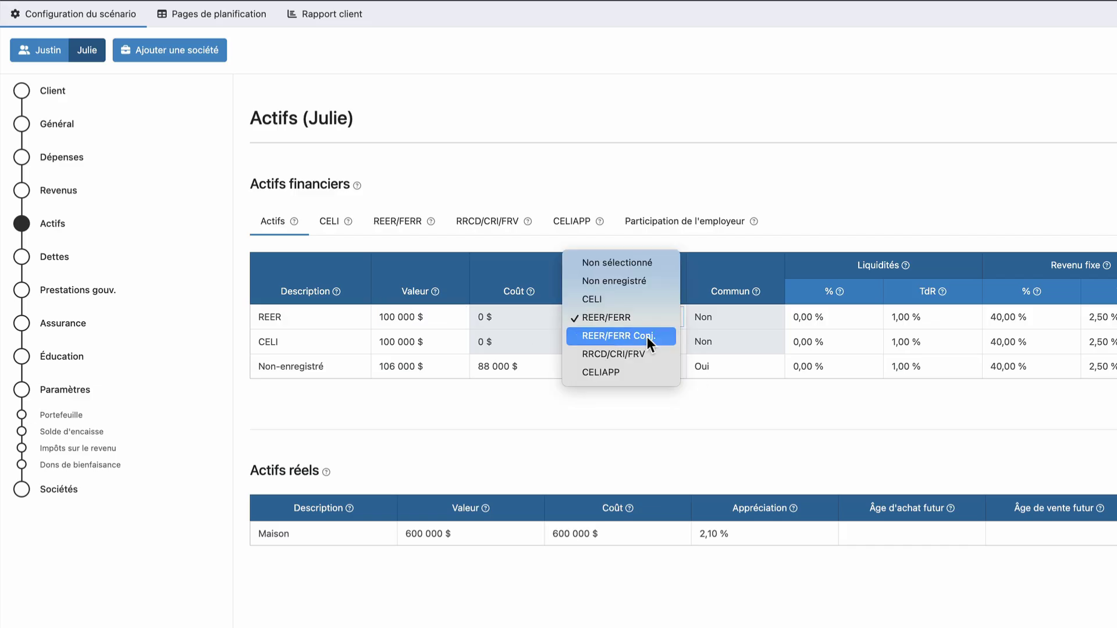
{"action": "left_click", "coordinate": [644, 318]}
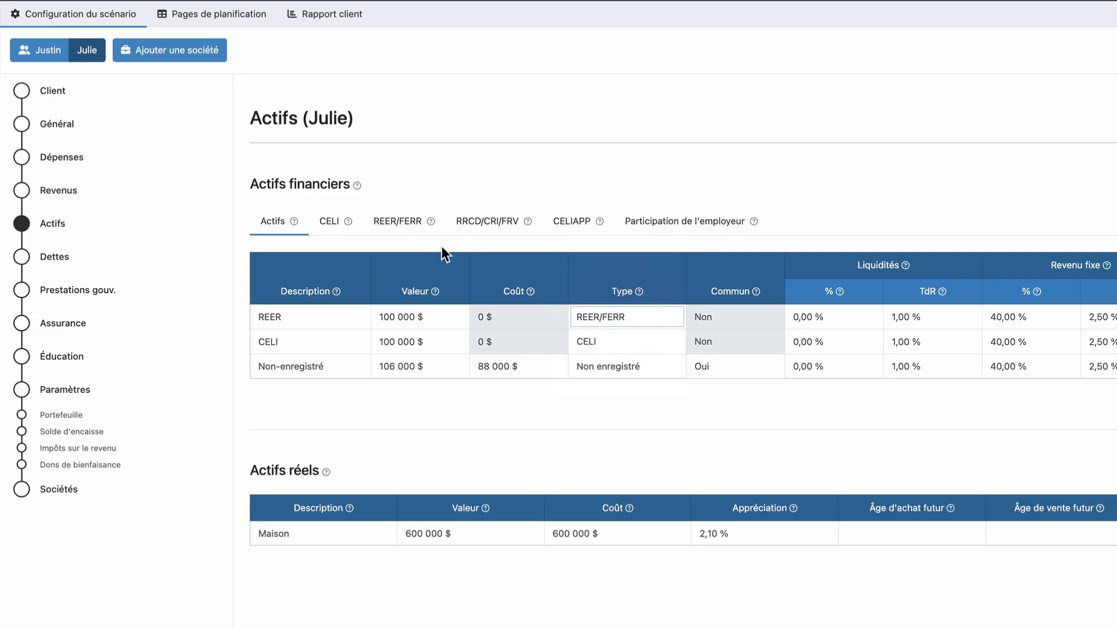
{"action": "left_click", "coordinate": [327, 226]}
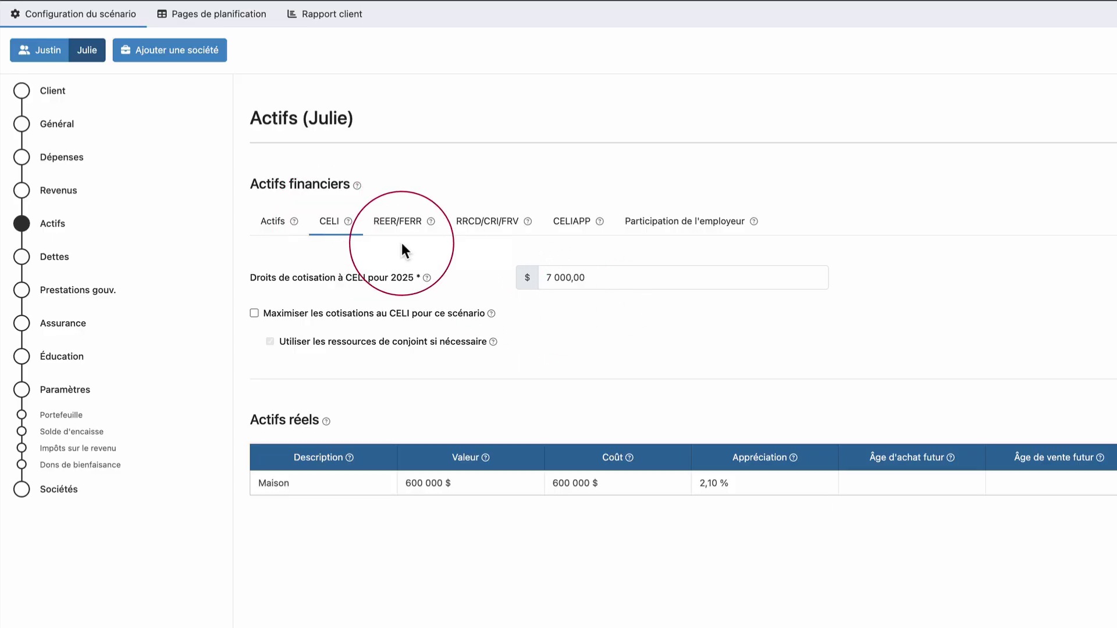
{"action": "left_click", "coordinate": [397, 226]}
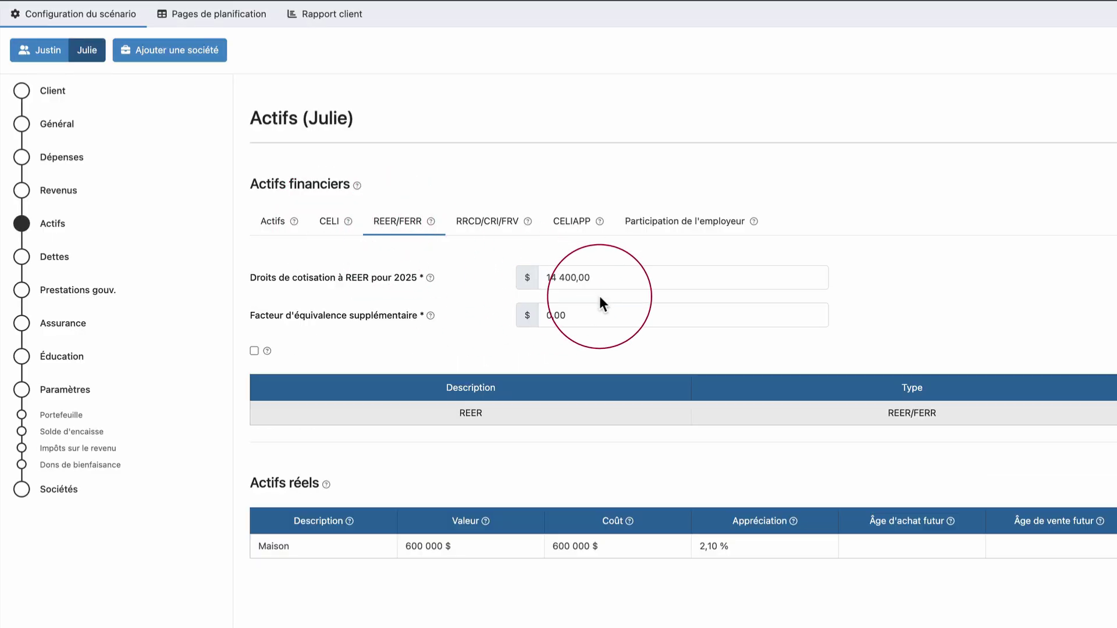
{"action": "left_click", "coordinate": [596, 316]}
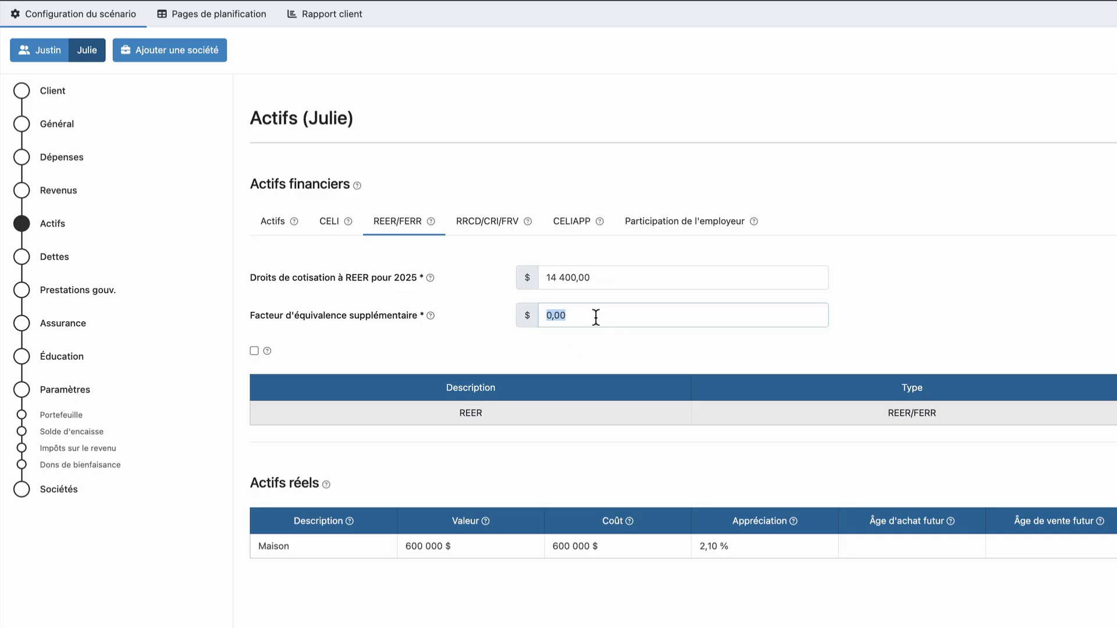
{"action": "key", "text": "BackSpace"}
{"action": "type", "text": "8000"}
{"action": "left_click", "coordinate": [448, 348]}
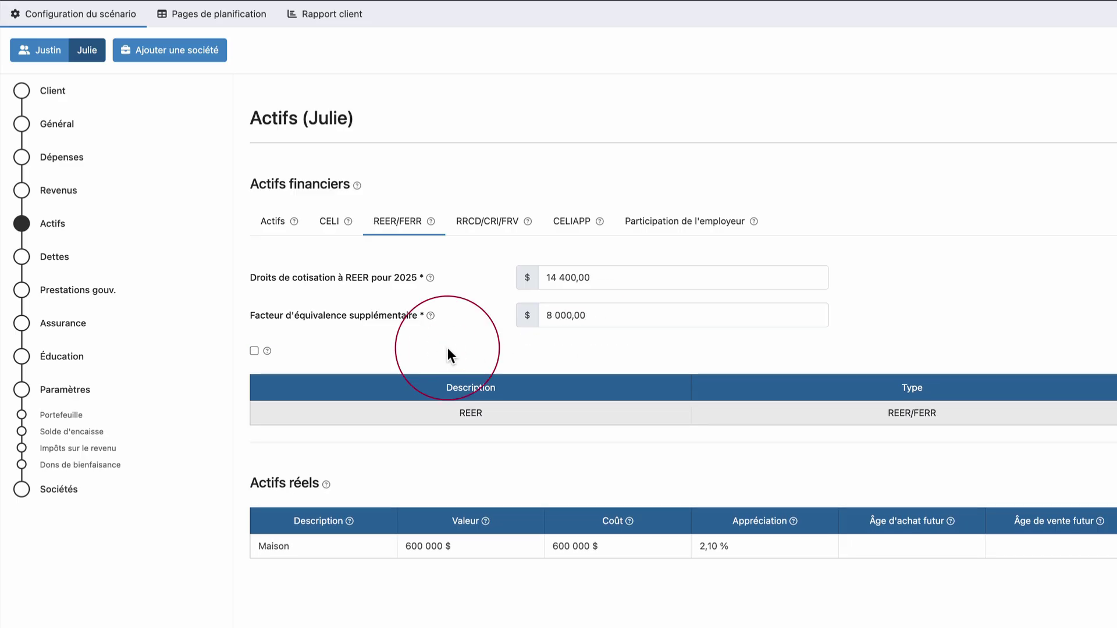
{"action": "mouse_move", "coordinate": [267, 353]}
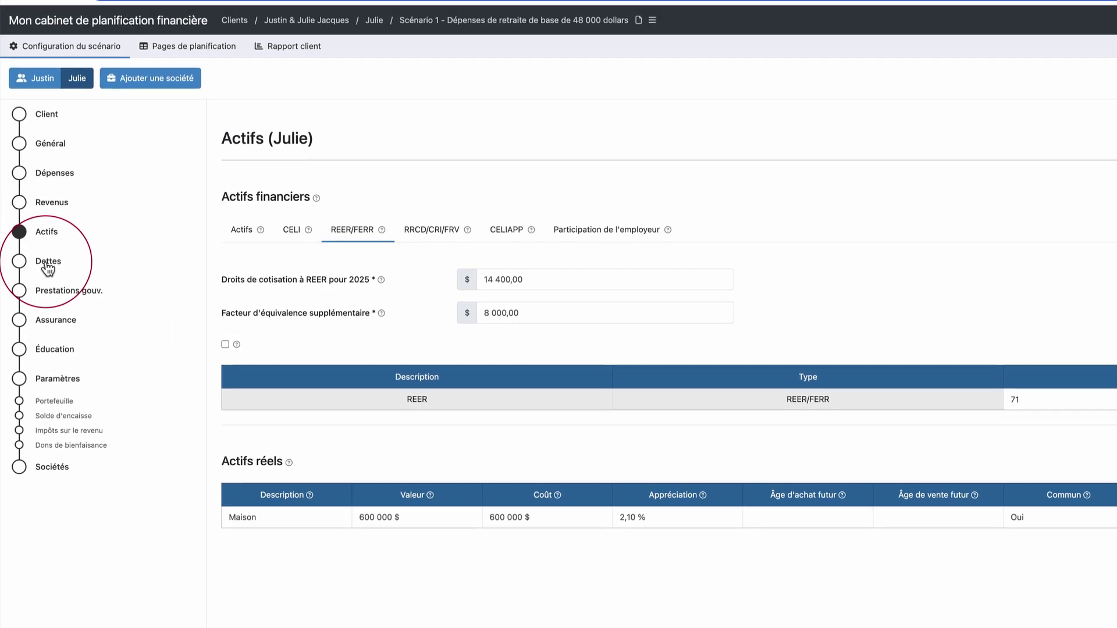
View the spouse's Dettes page with the 90 000 $ mortgage
{"action": "left_click", "coordinate": [48, 263]}
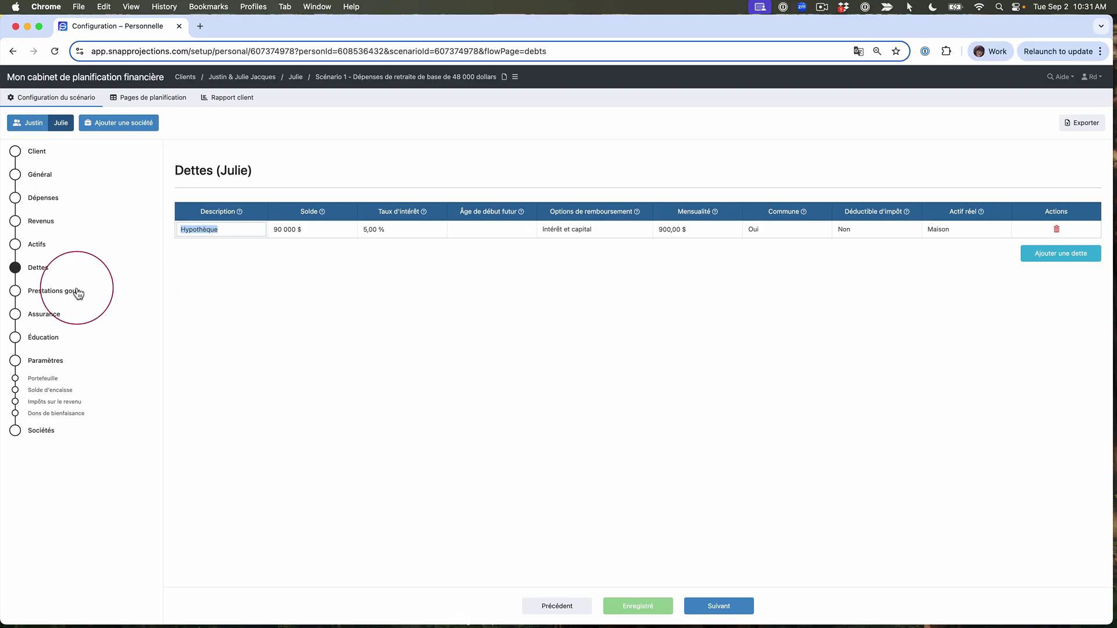
{"action": "left_click", "coordinate": [46, 296]}
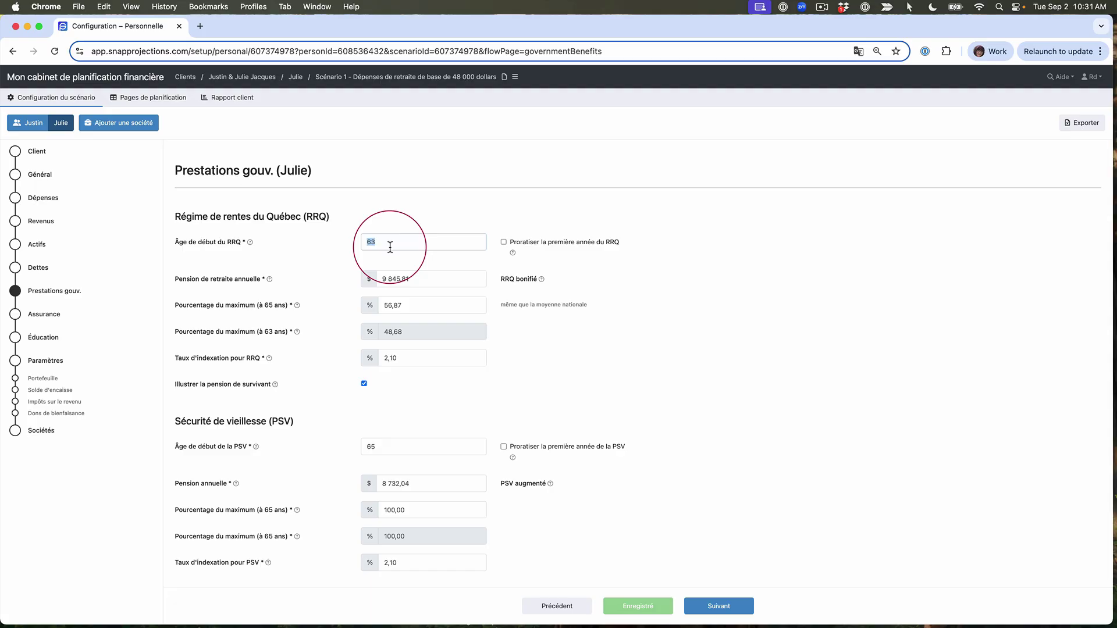
Change the spouse's RRQ start age from 63 to 65 and view the planning tables
{"action": "key", "text": "BackSpace"}
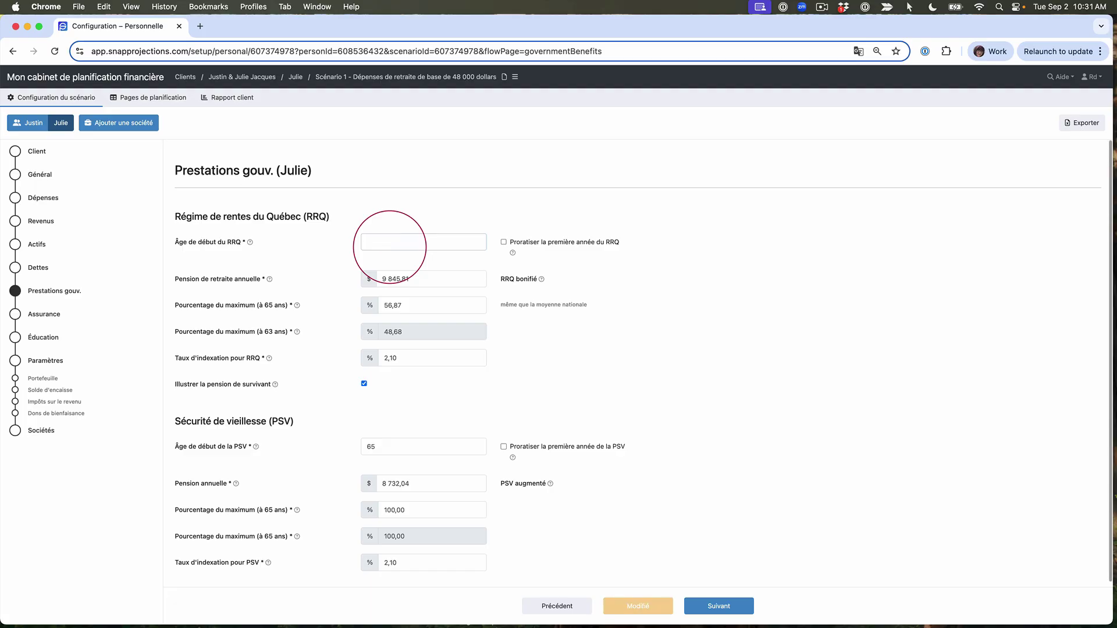
{"action": "type", "text": "65"}
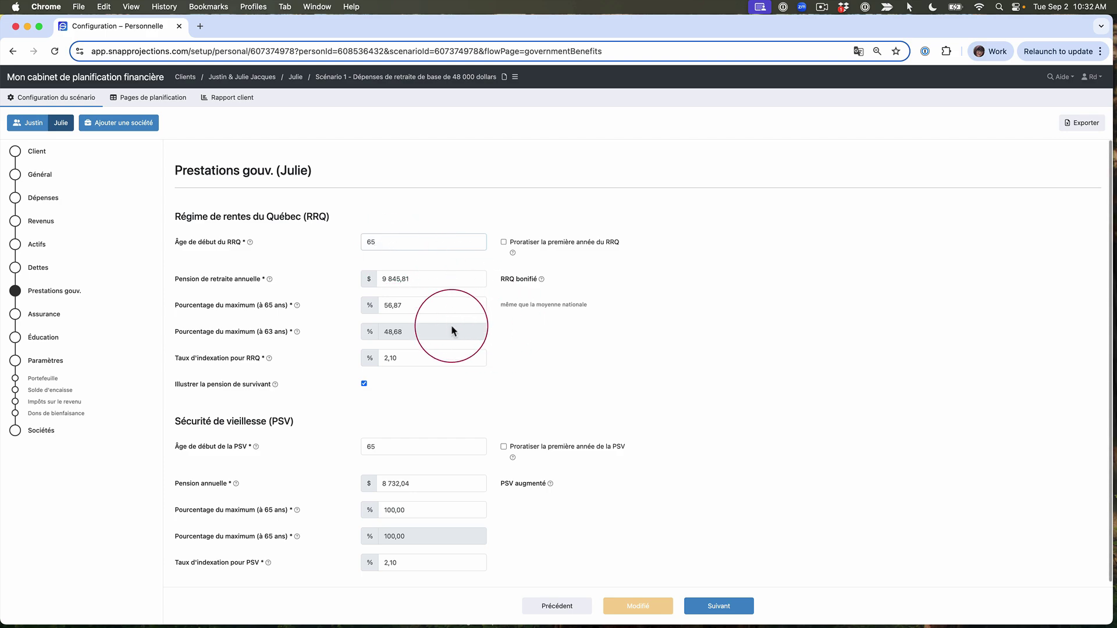
{"action": "left_click", "coordinate": [425, 305]}
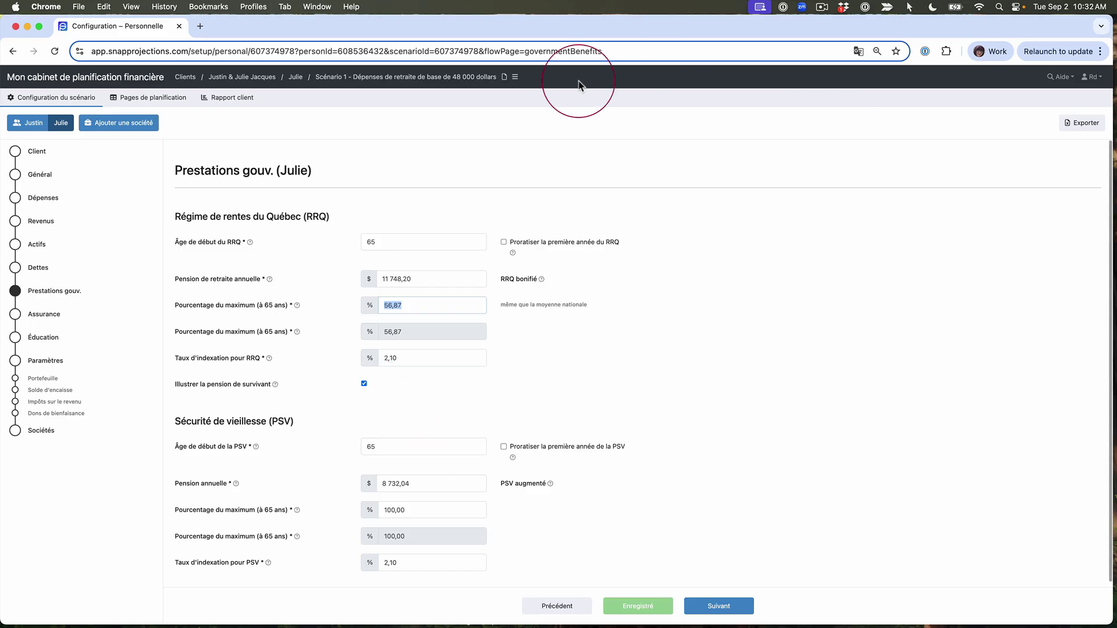
{"action": "left_click", "coordinate": [162, 100]}
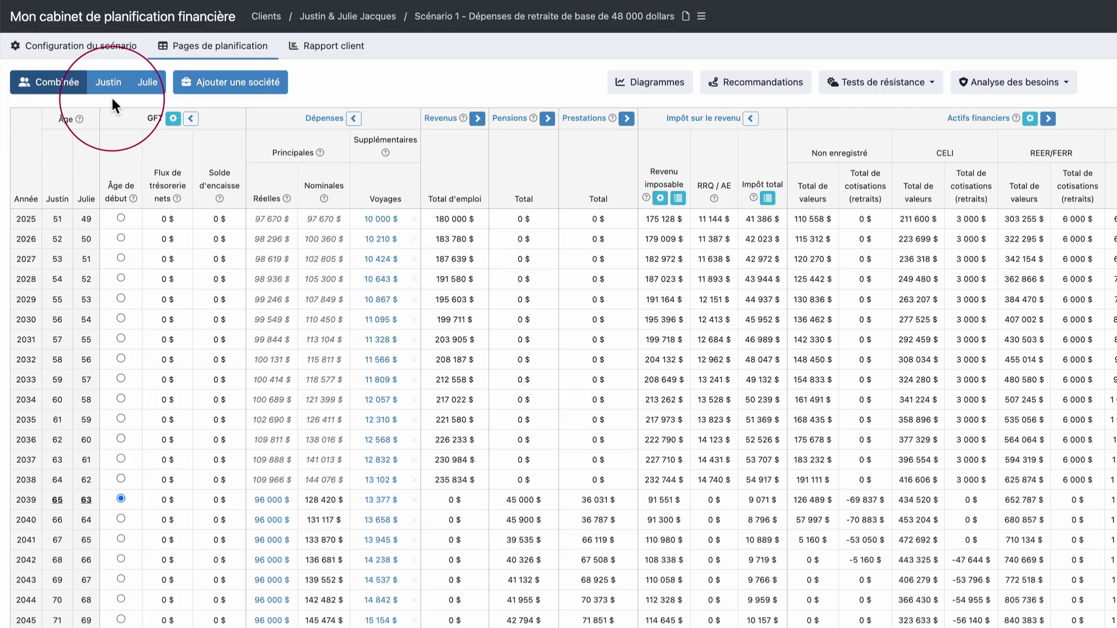
Give the second spouse a 3 000 $ yearly REER contribution until age 62
{"action": "left_click", "coordinate": [148, 85]}
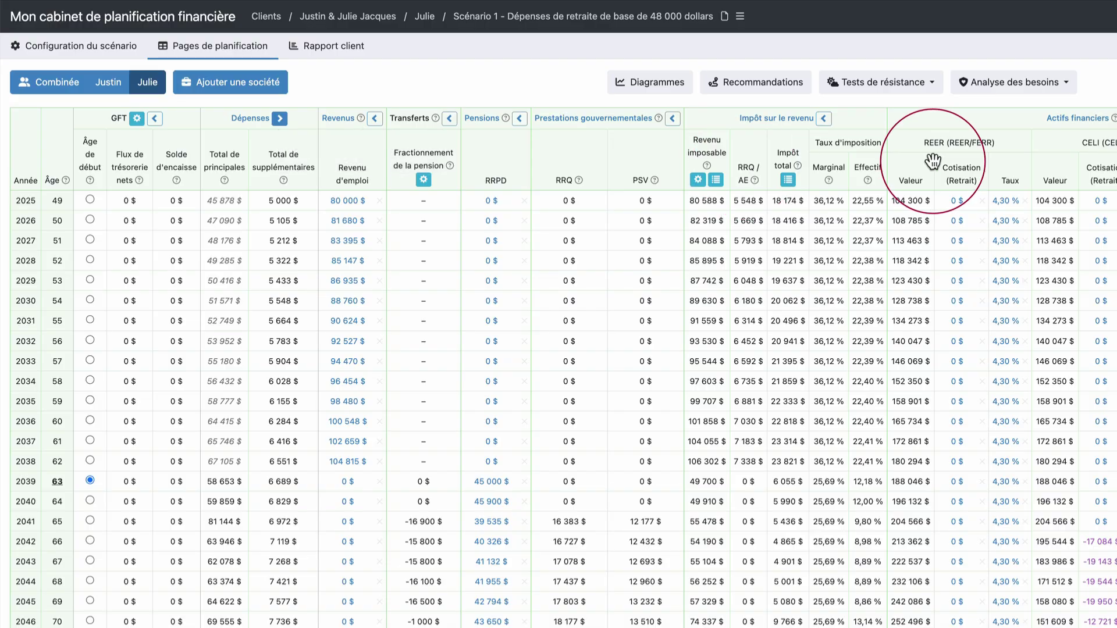
{"action": "left_click", "coordinate": [867, 201]}
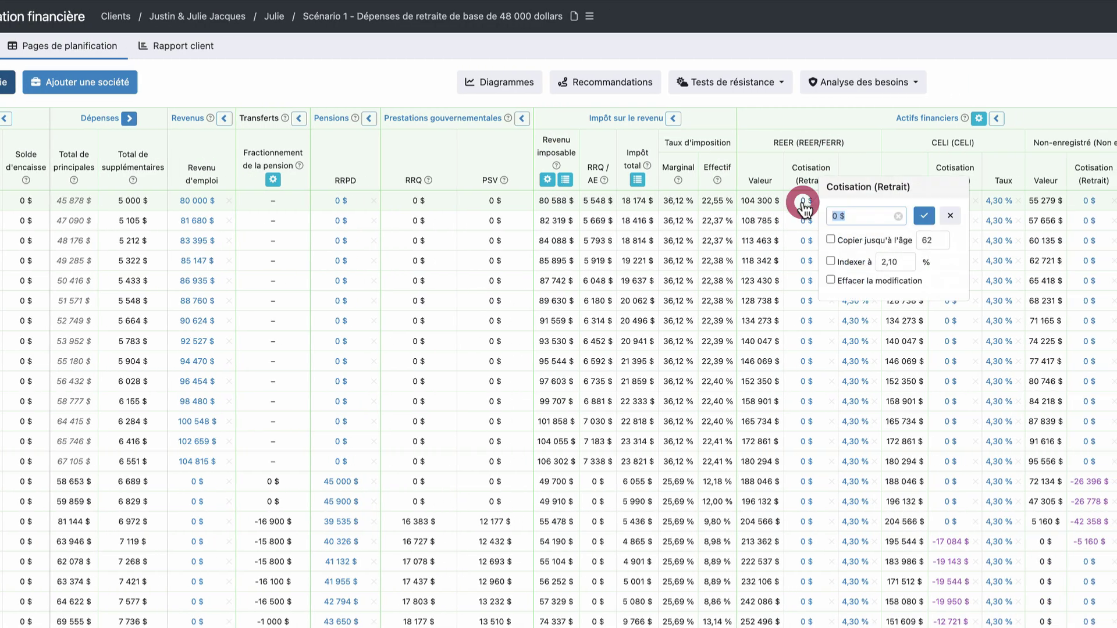
{"action": "type", "text": "3 000"}
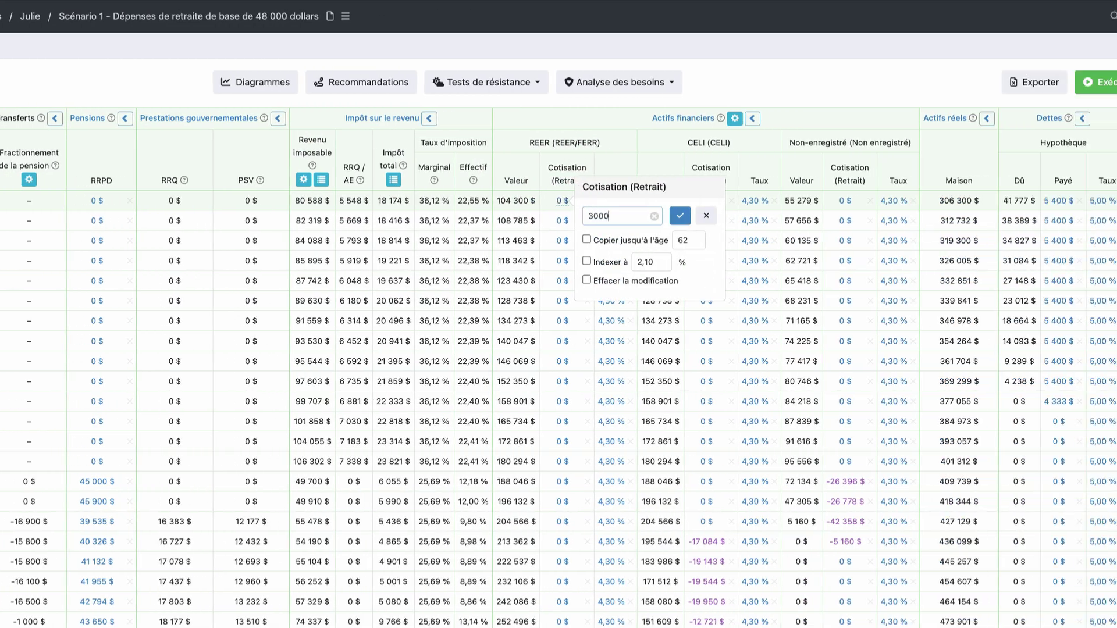
{"action": "left_click", "coordinate": [647, 239]}
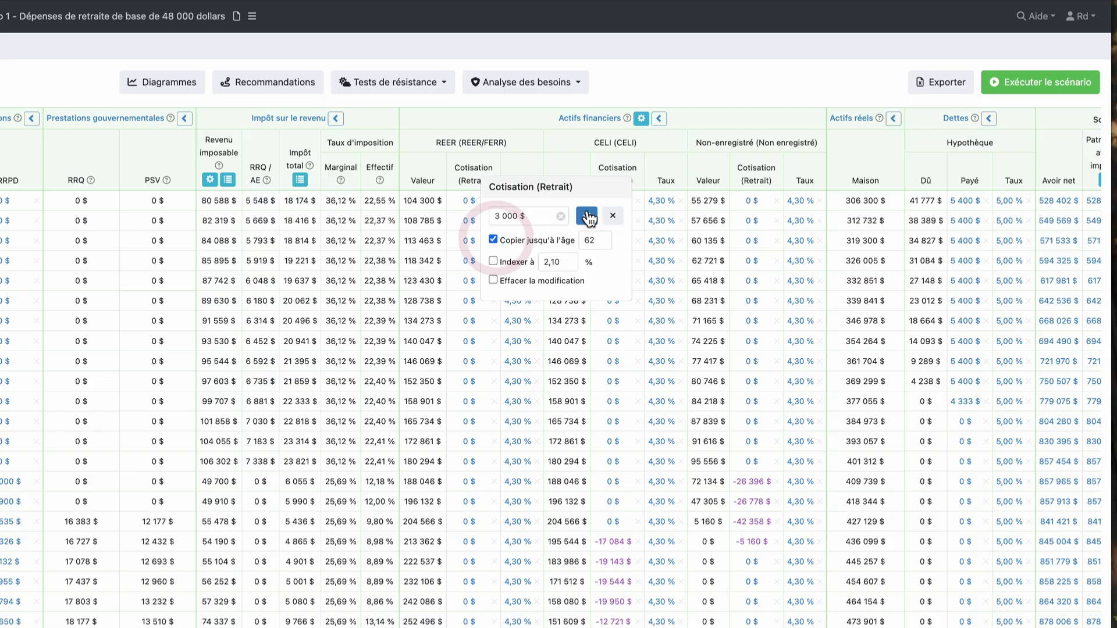
{"action": "left_click", "coordinate": [587, 215]}
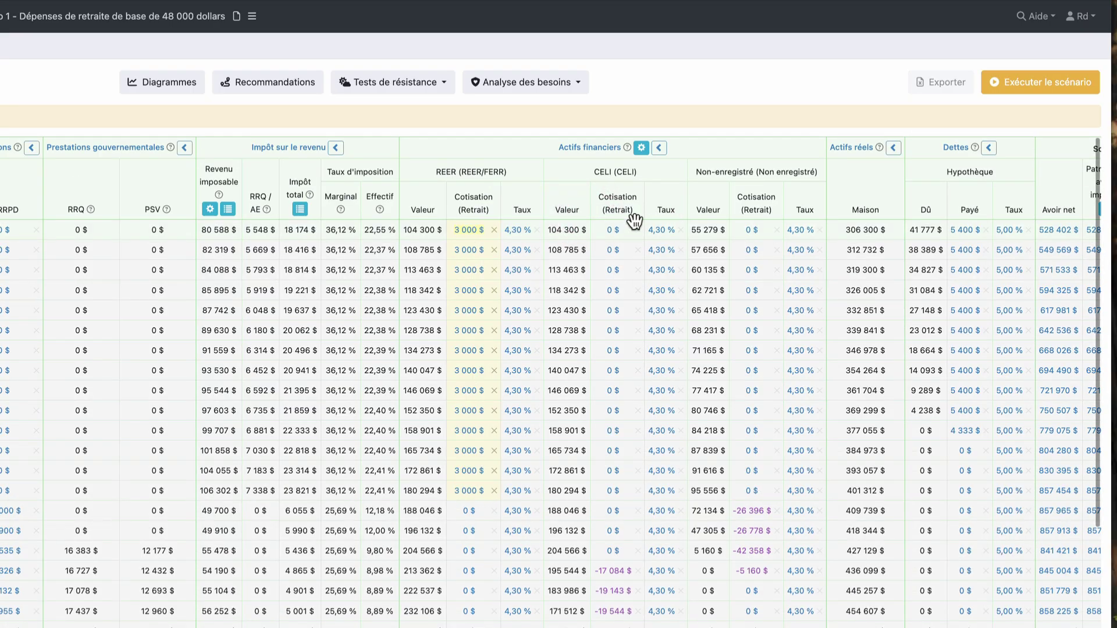
Add a 7 000 $ yearly CELI contribution until age 62 and rerun the projection
{"action": "left_click", "coordinate": [612, 234]}
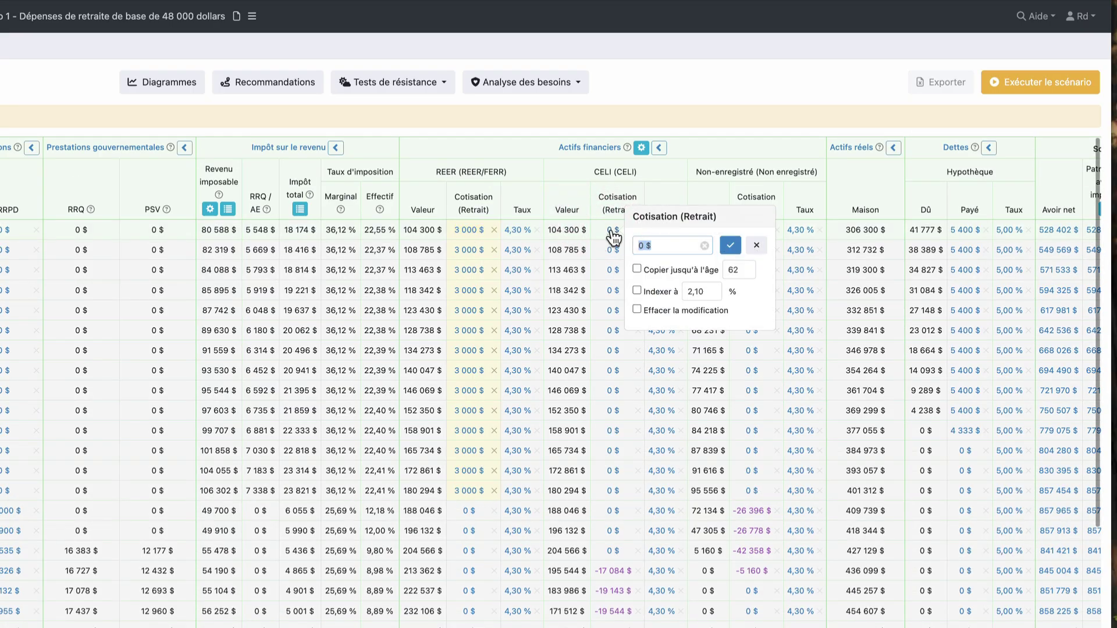
{"action": "type", "text": "7000"}
{"action": "left_click", "coordinate": [637, 269]}
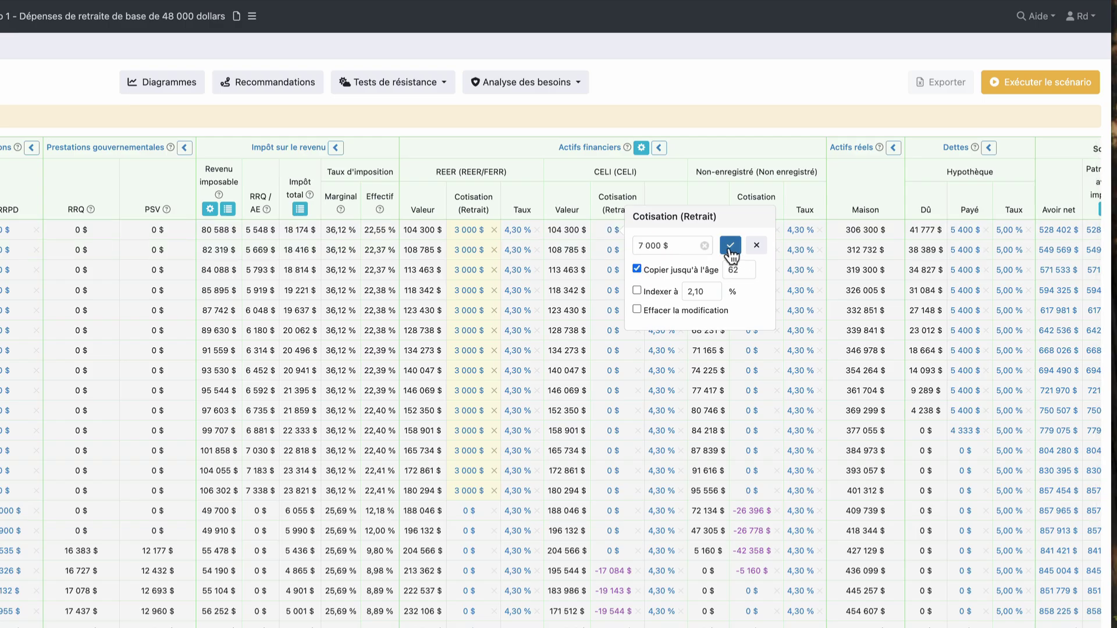
{"action": "left_click", "coordinate": [734, 249]}
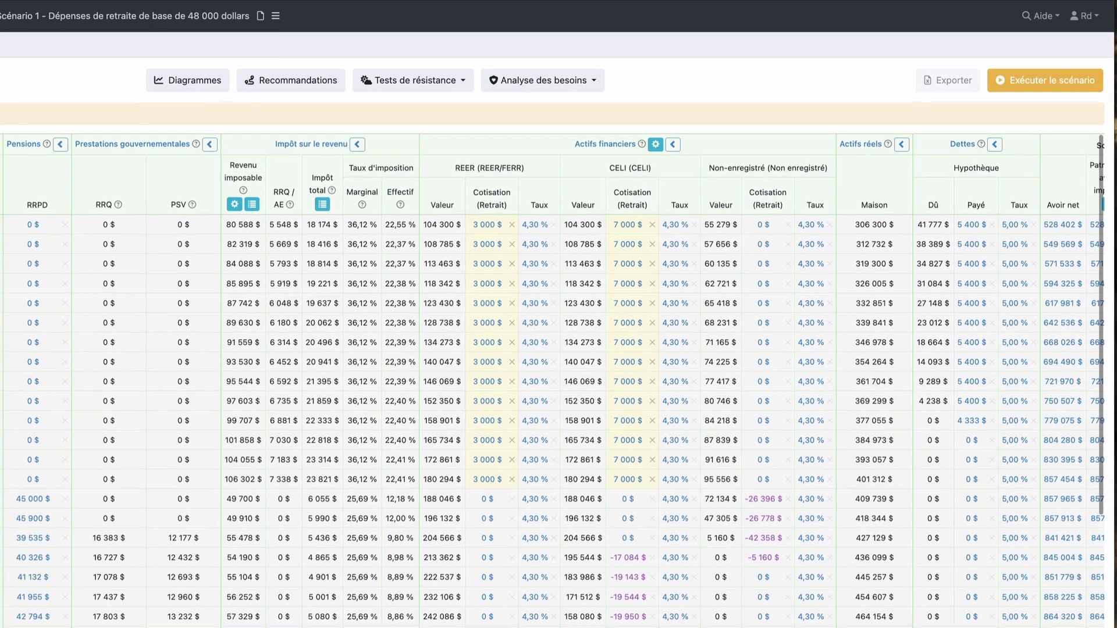
{"action": "left_click", "coordinate": [1040, 84]}
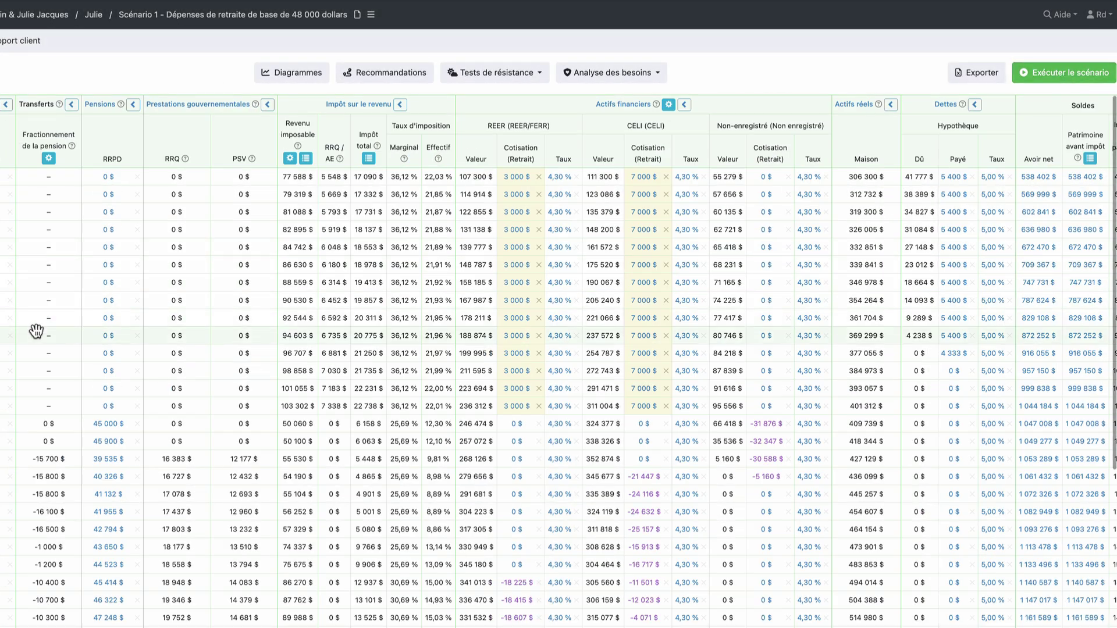
Check the Transferts tooltips: pension-splitting transfers of -15 700 $ begin in 2041 at age 65
{"action": "mouse_move", "coordinate": [36, 331]}
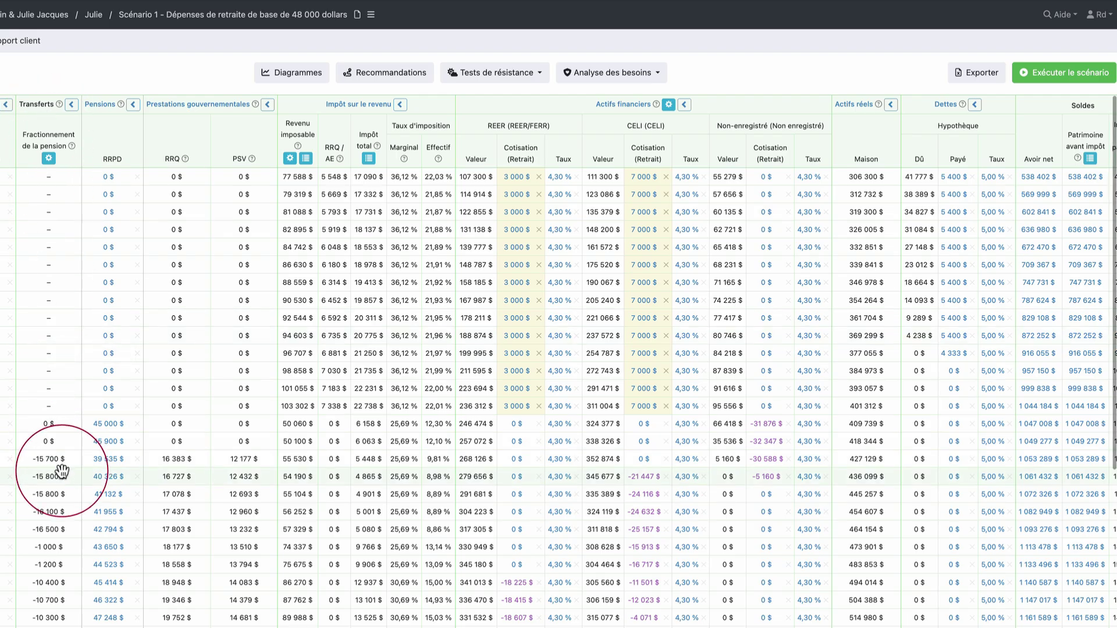
{"action": "mouse_move", "coordinate": [62, 471]}
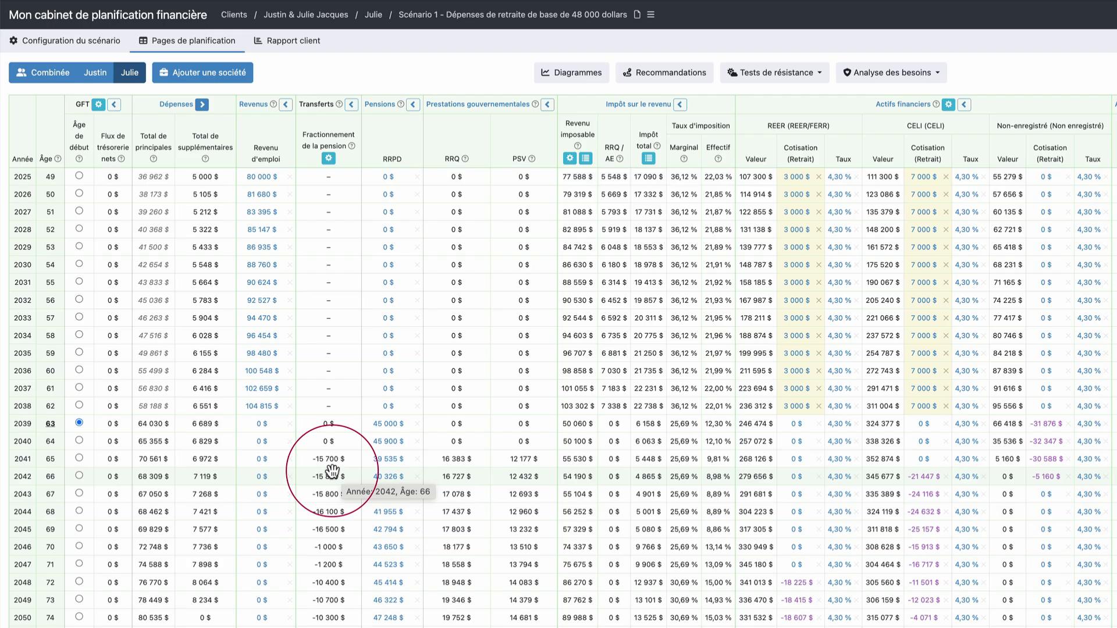
Show the first spouse's projection table and check the Total de principales values
{"action": "left_click", "coordinate": [96, 71]}
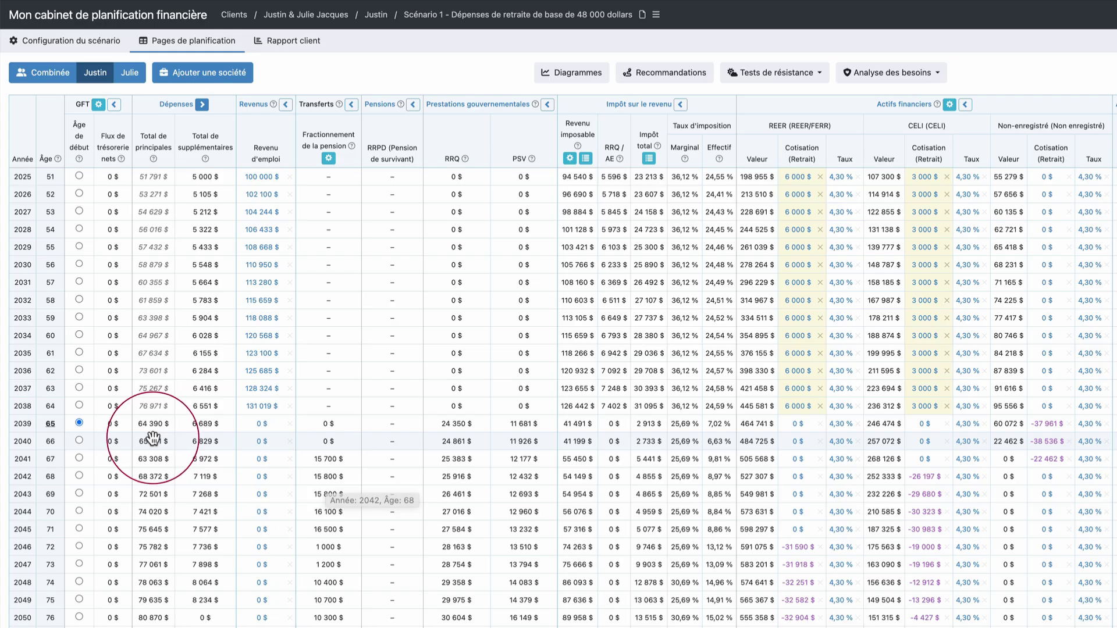
{"action": "mouse_move", "coordinate": [145, 433]}
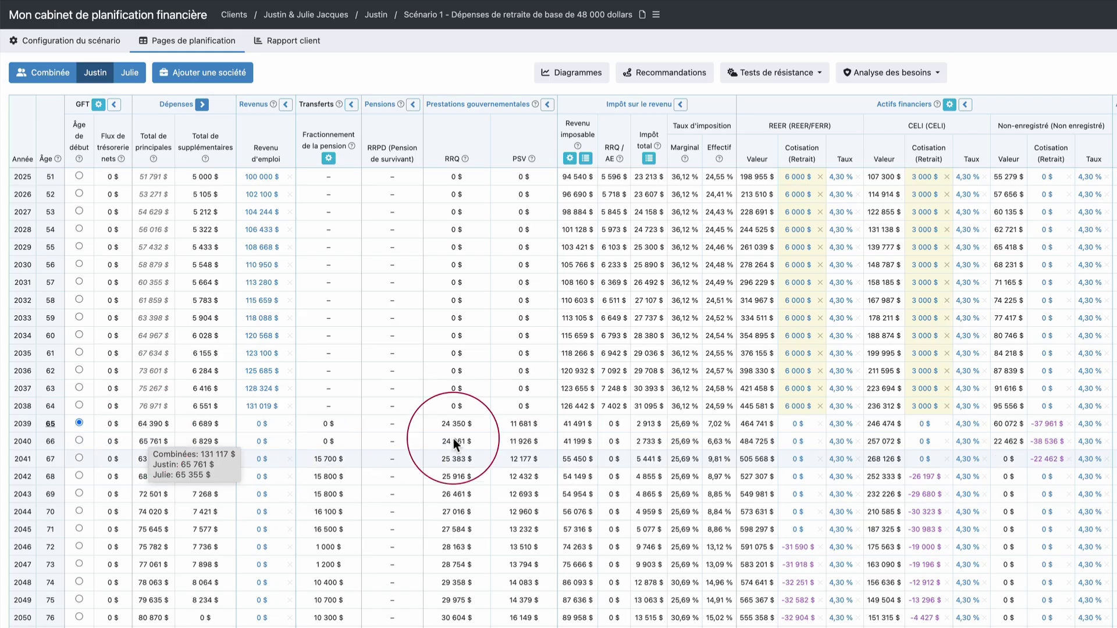
{"action": "left_click", "coordinate": [56, 80]}
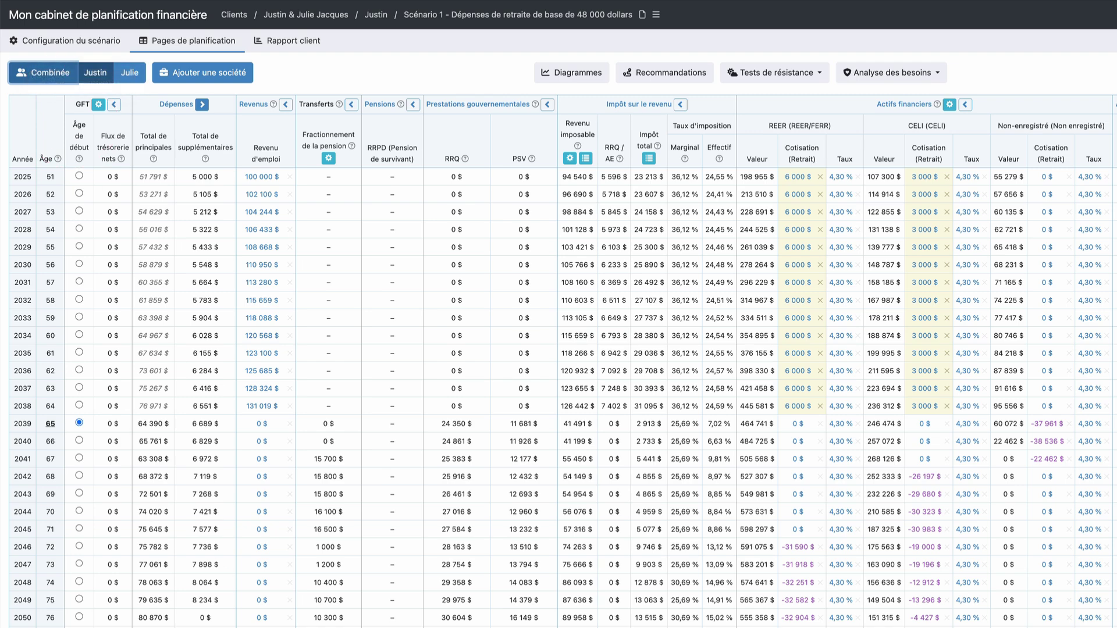
Scroll the combined table to 2074 and open its 2 380 405 $ Patrimoine avant impôt breakdown
{"action": "left_click", "coordinate": [33, 75]}
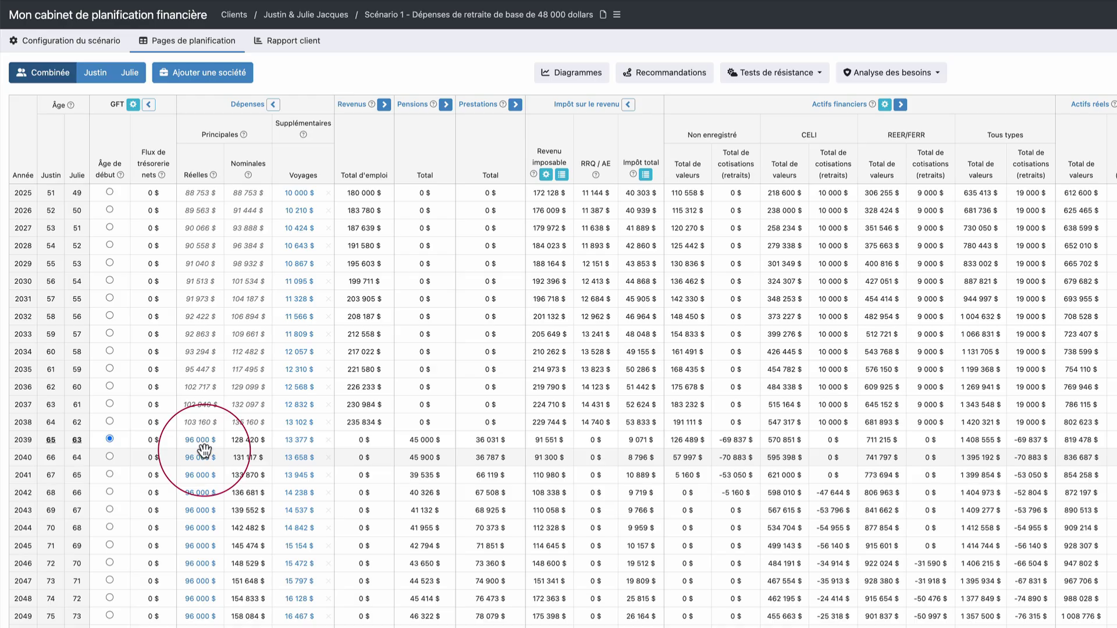
{"action": "mouse_move", "coordinate": [204, 450]}
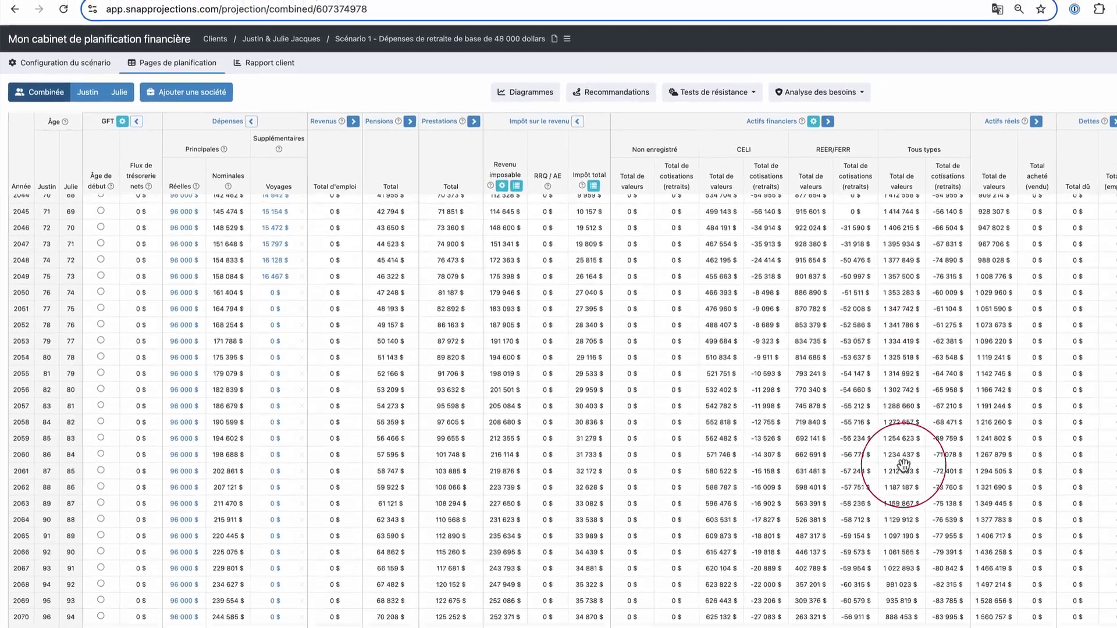
{"action": "scroll", "coordinate": [902, 465], "scroll_direction": "down", "scroll_amount": 1}
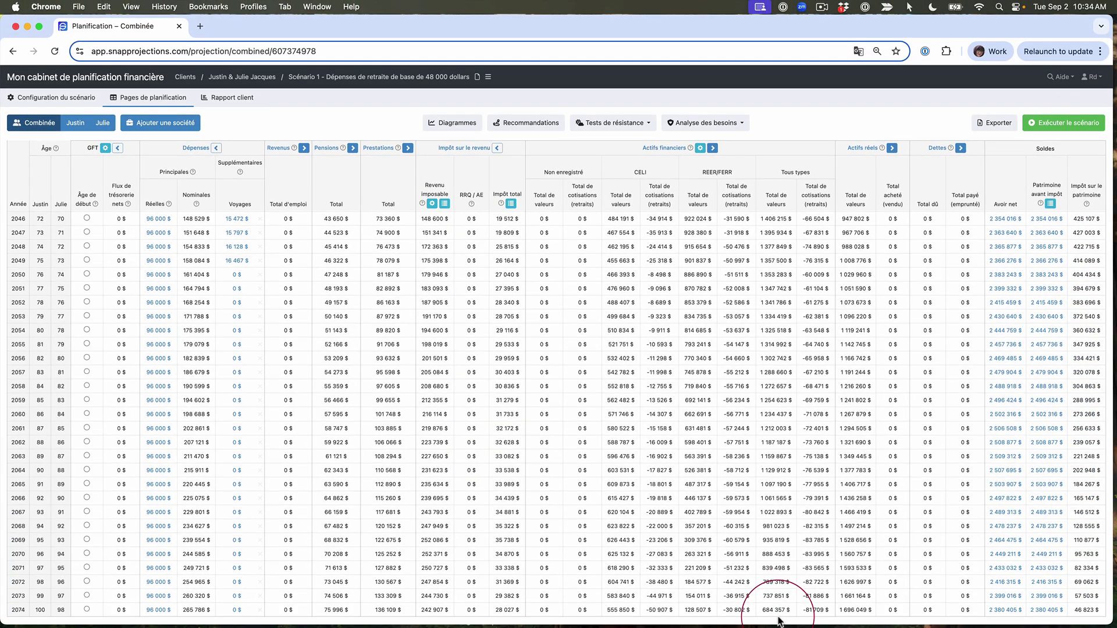
{"action": "scroll", "coordinate": [774, 617], "scroll_direction": "down", "scroll_amount": 1}
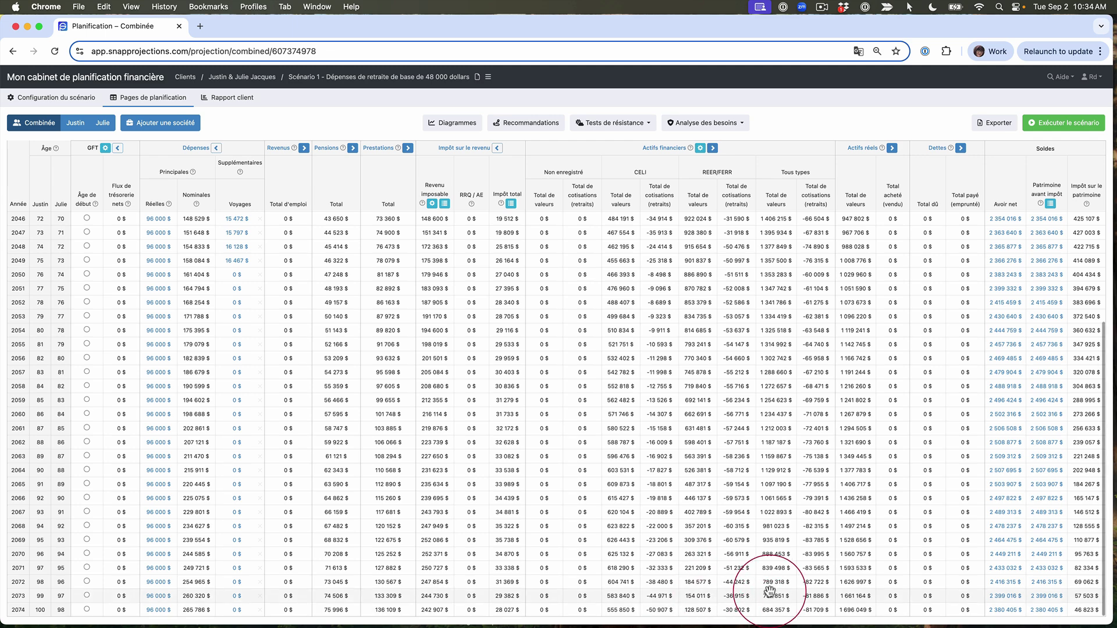
{"action": "left_click", "coordinate": [1045, 611]}
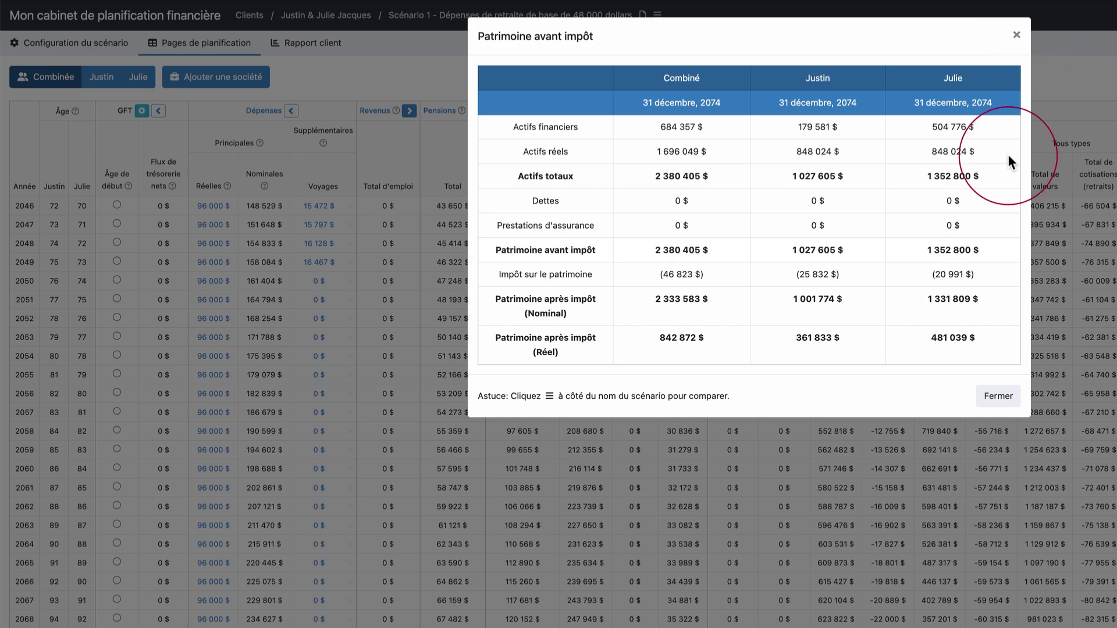
{"action": "left_click", "coordinate": [996, 397]}
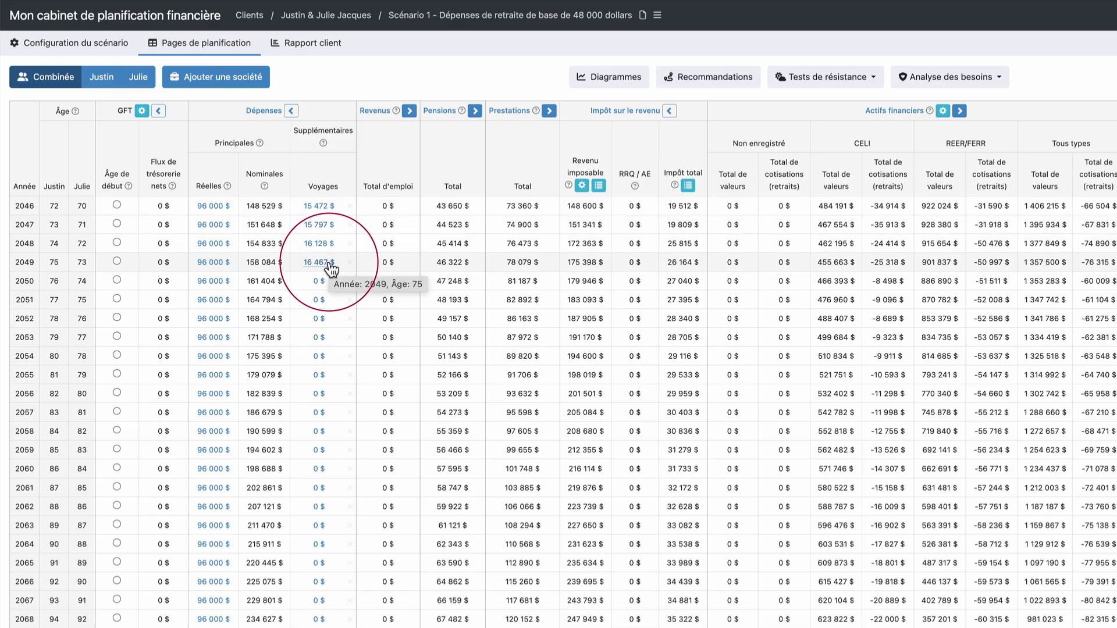
{"action": "left_click", "coordinate": [605, 77]}
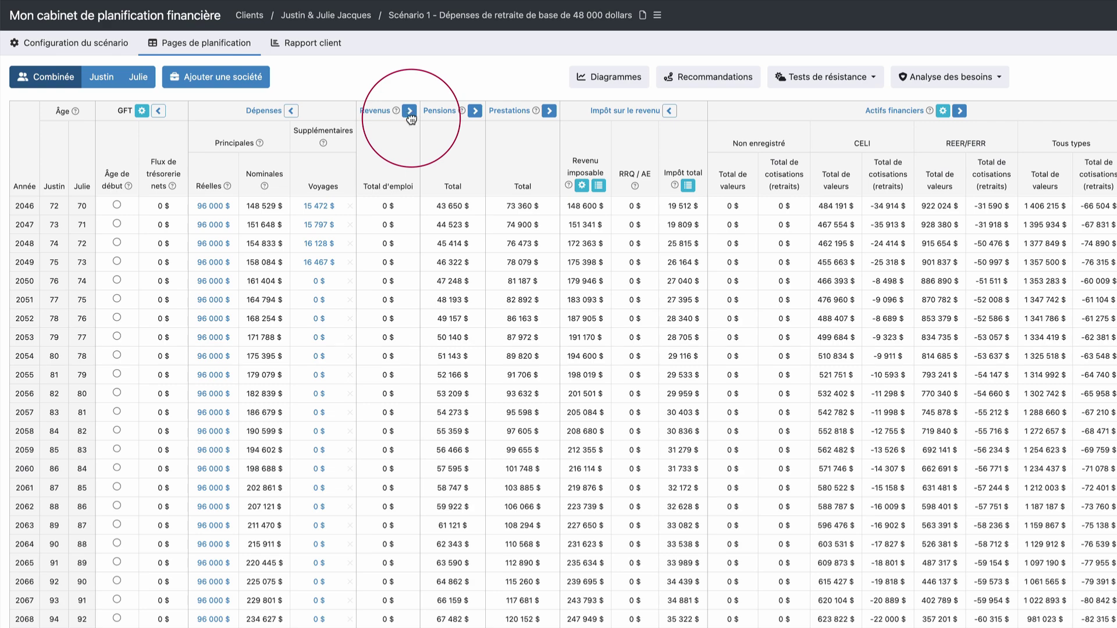
Compare each spouse's employment income from 2025 in Revenus, then collapse it back to one total
{"action": "left_click", "coordinate": [410, 111]}
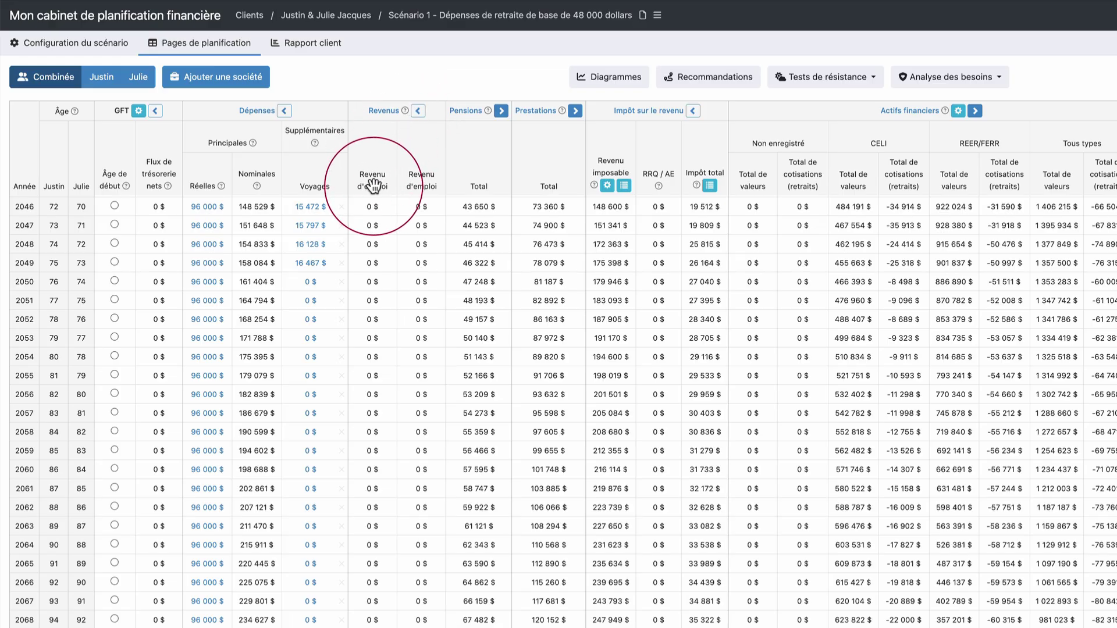
{"action": "scroll", "coordinate": [381, 235], "scroll_direction": "up", "scroll_amount": 7}
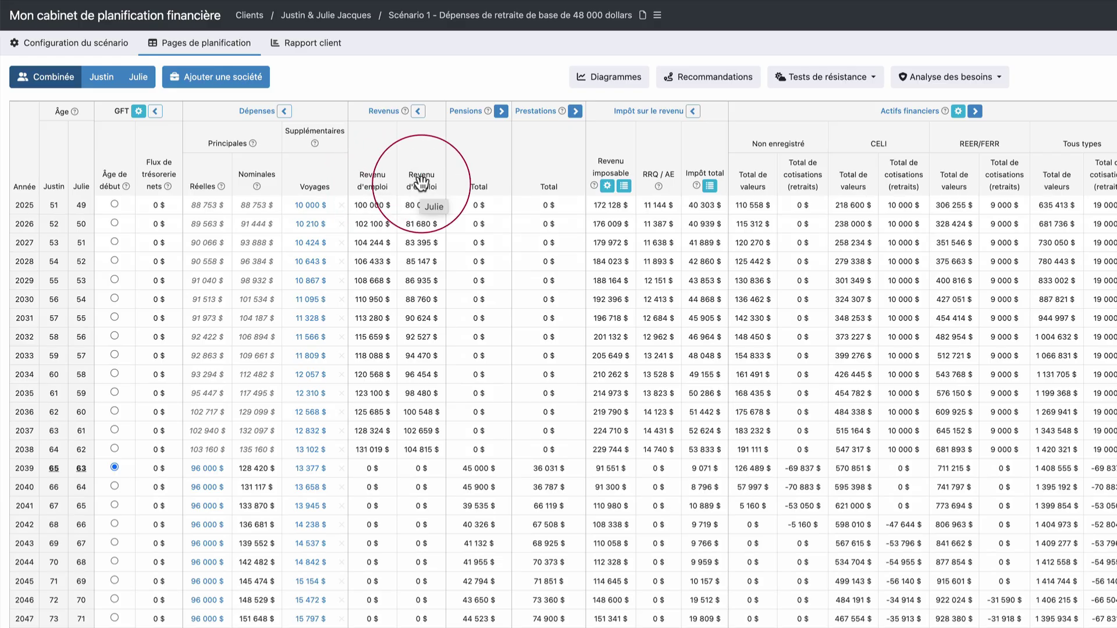
{"action": "left_click", "coordinate": [418, 111]}
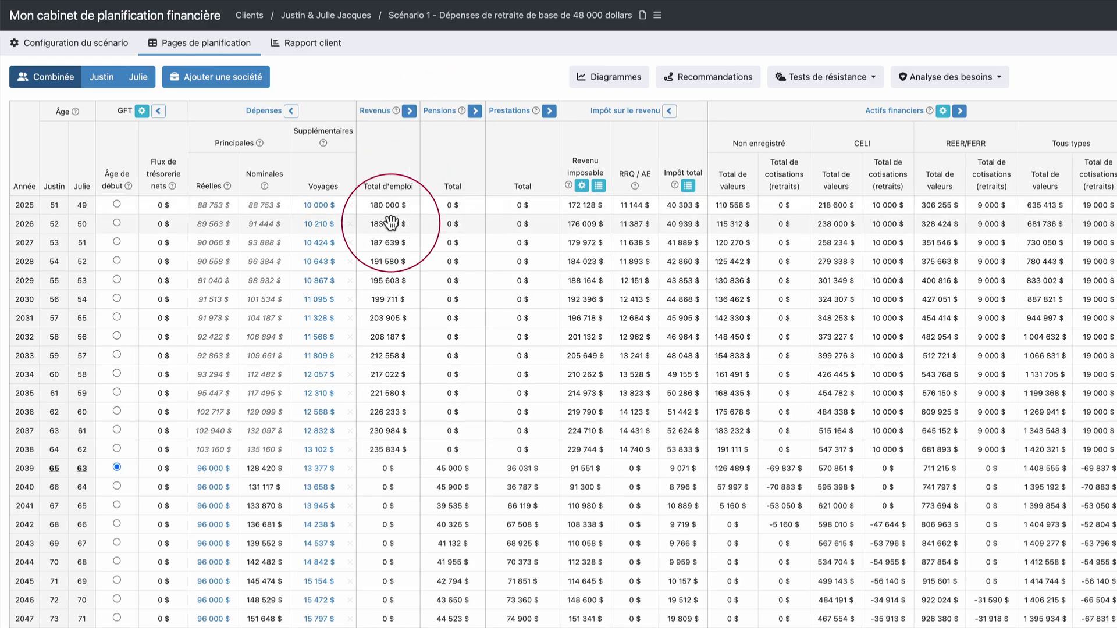
Collapse and re-expand the Impôt sur le revenu columns, showing 40 303 $ total tax in 2025
{"action": "mouse_move", "coordinate": [391, 223]}
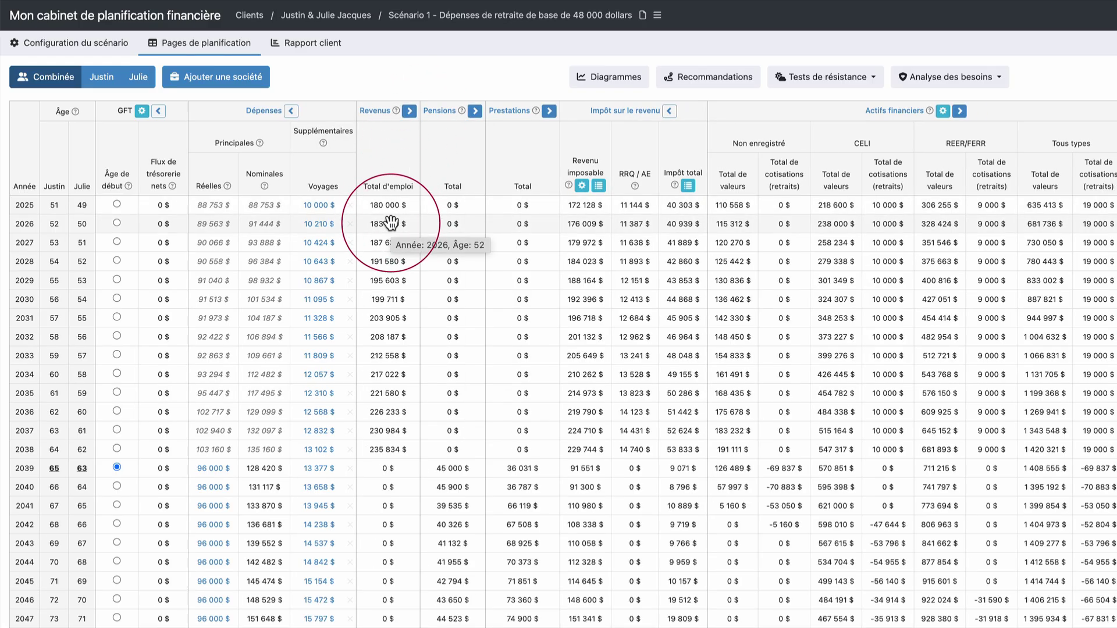
{"action": "left_click", "coordinate": [671, 113]}
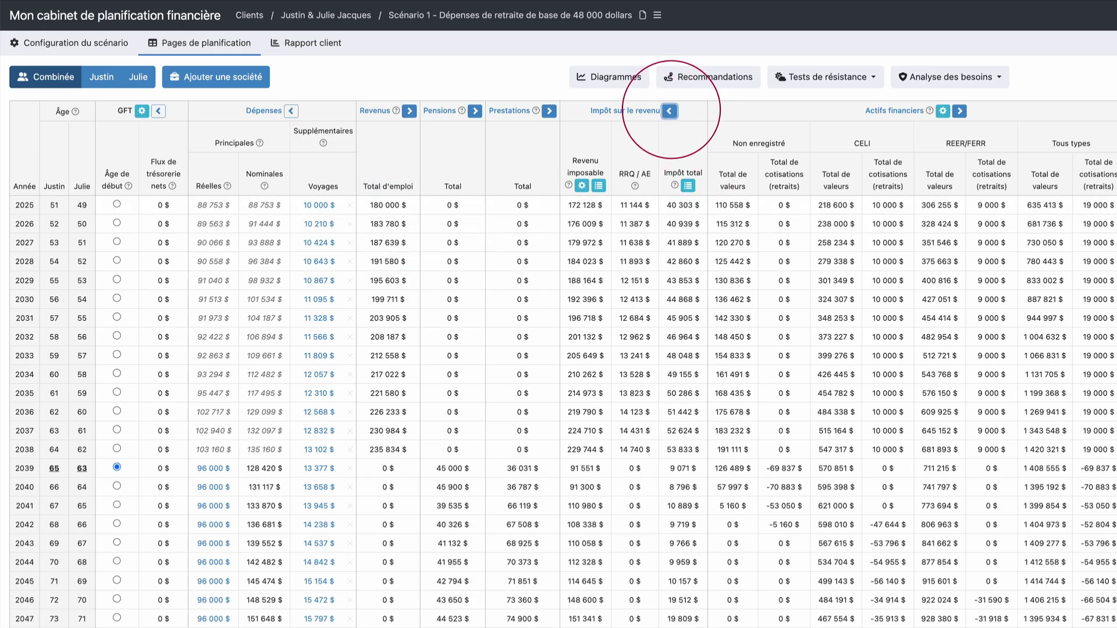
{"action": "left_click", "coordinate": [626, 114]}
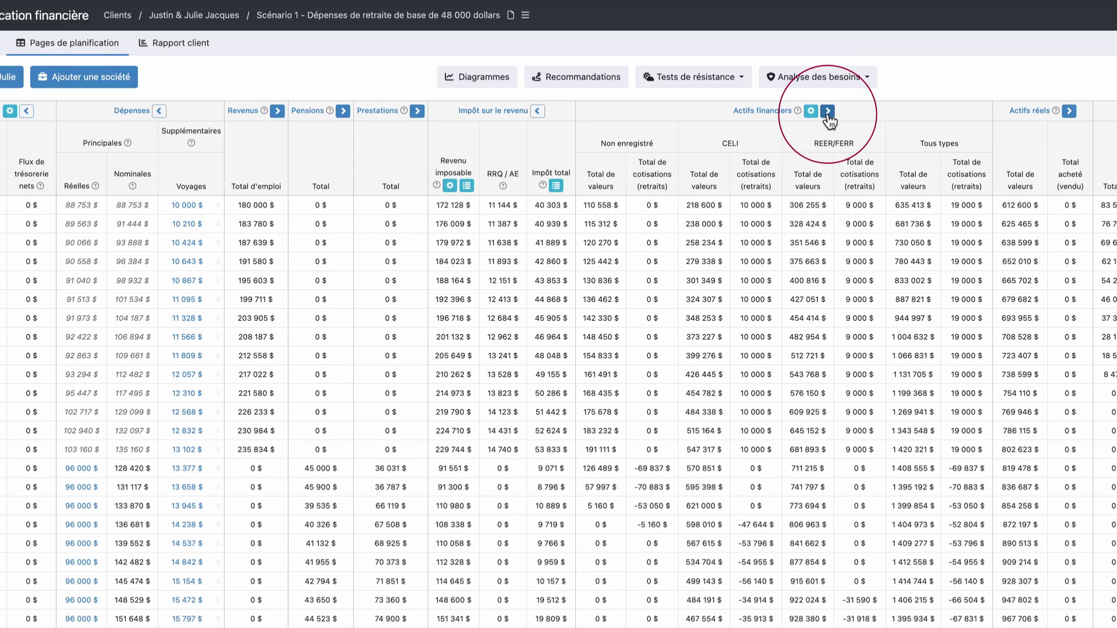
{"action": "left_click", "coordinate": [690, 111]}
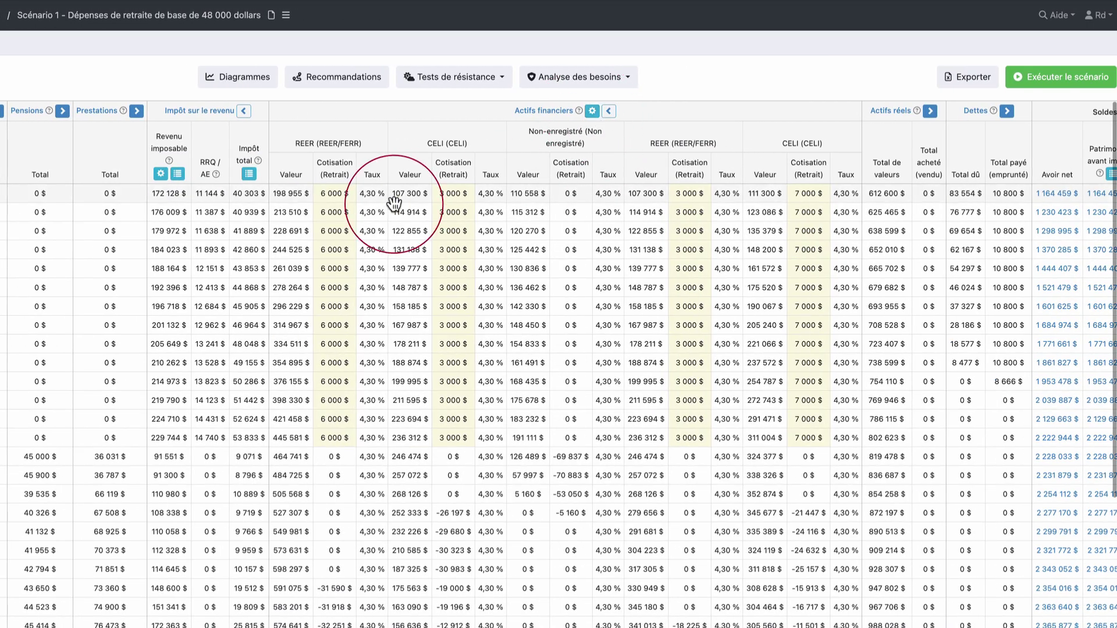
{"action": "mouse_move", "coordinate": [333, 213]}
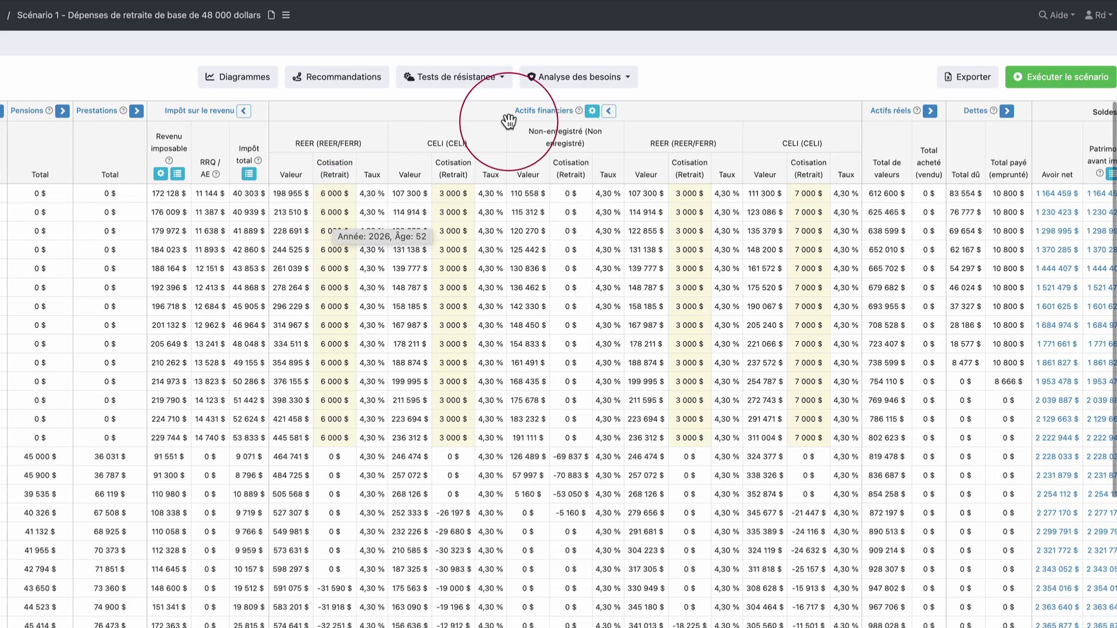
{"action": "left_click", "coordinate": [608, 111]}
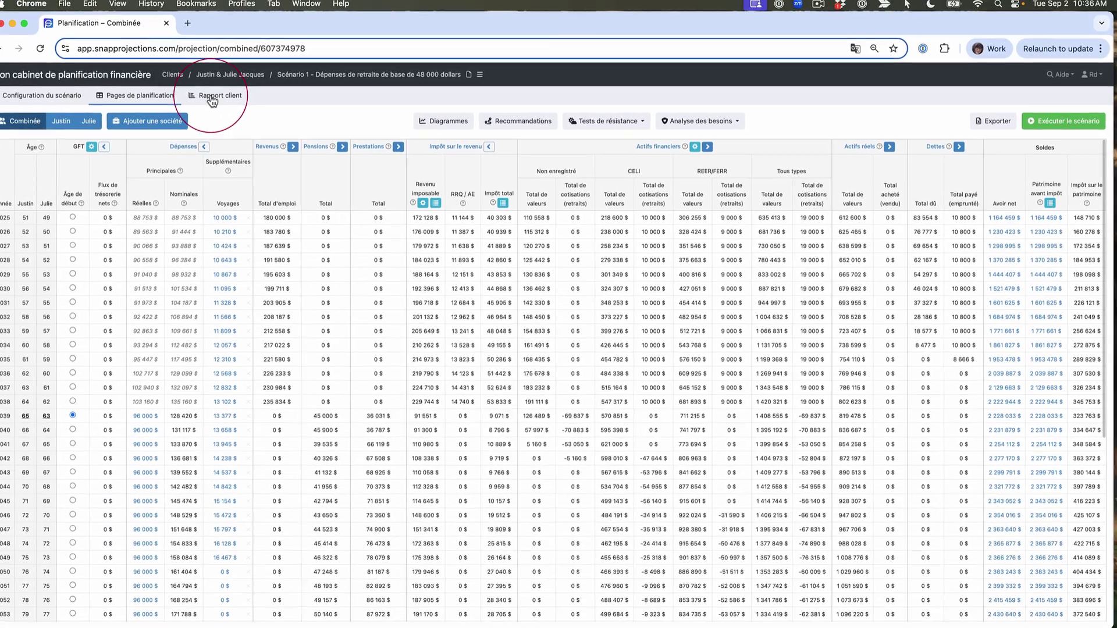
{"action": "left_click", "coordinate": [181, 89]}
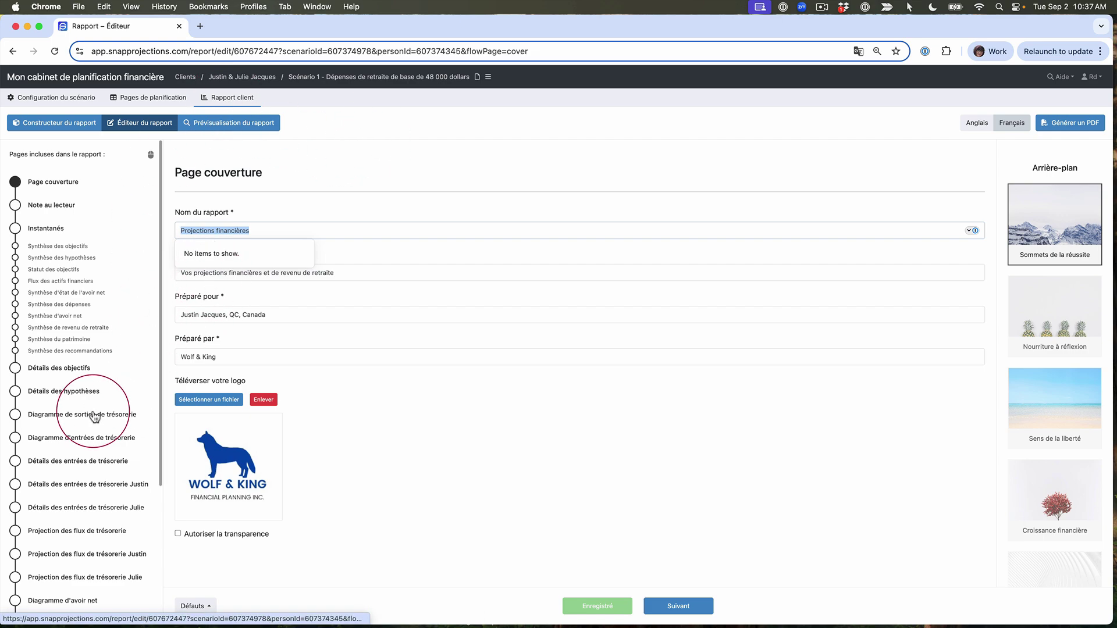
Preview the three Détails des entrées de trésorerie pages, then open Constructeur du rapport
{"action": "left_click", "coordinate": [87, 459]}
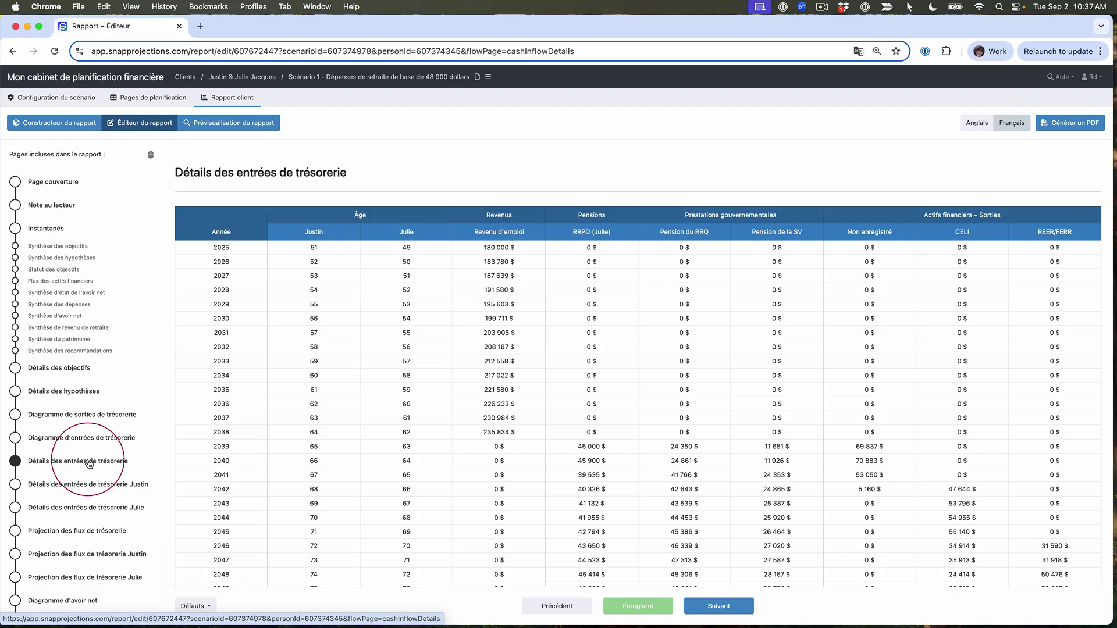
{"action": "left_click", "coordinate": [97, 485]}
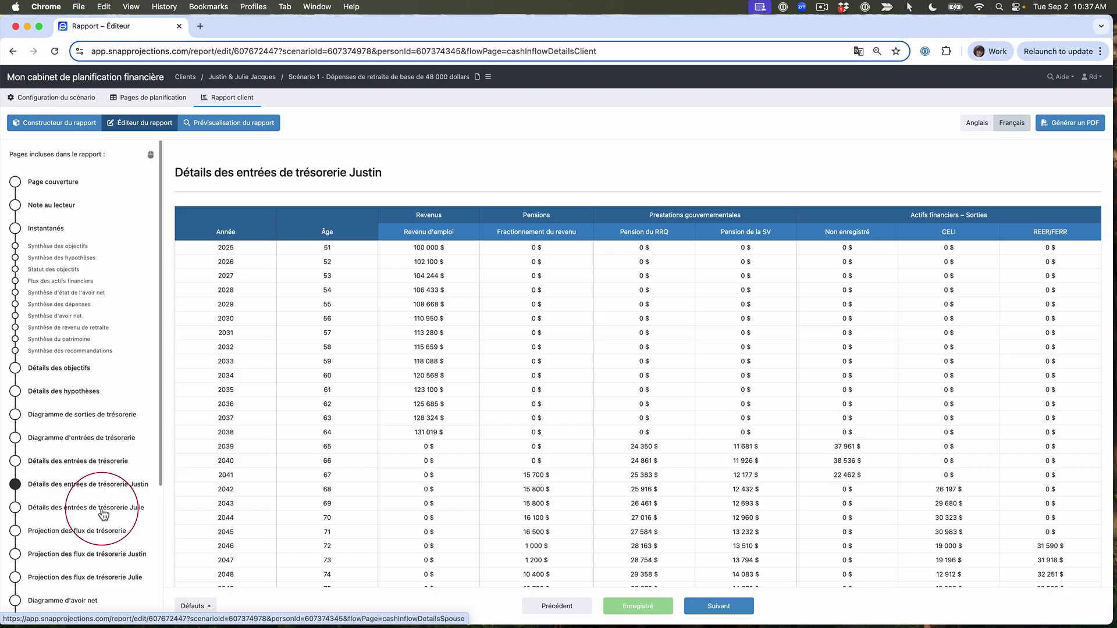
{"action": "left_click", "coordinate": [103, 511]}
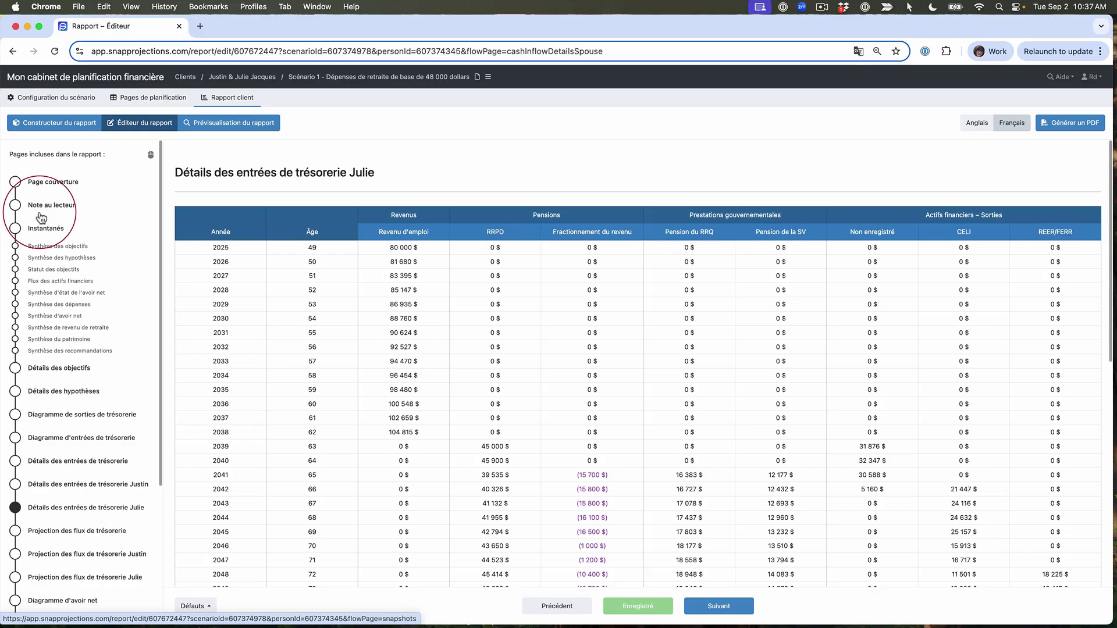
{"action": "left_click", "coordinate": [79, 125]}
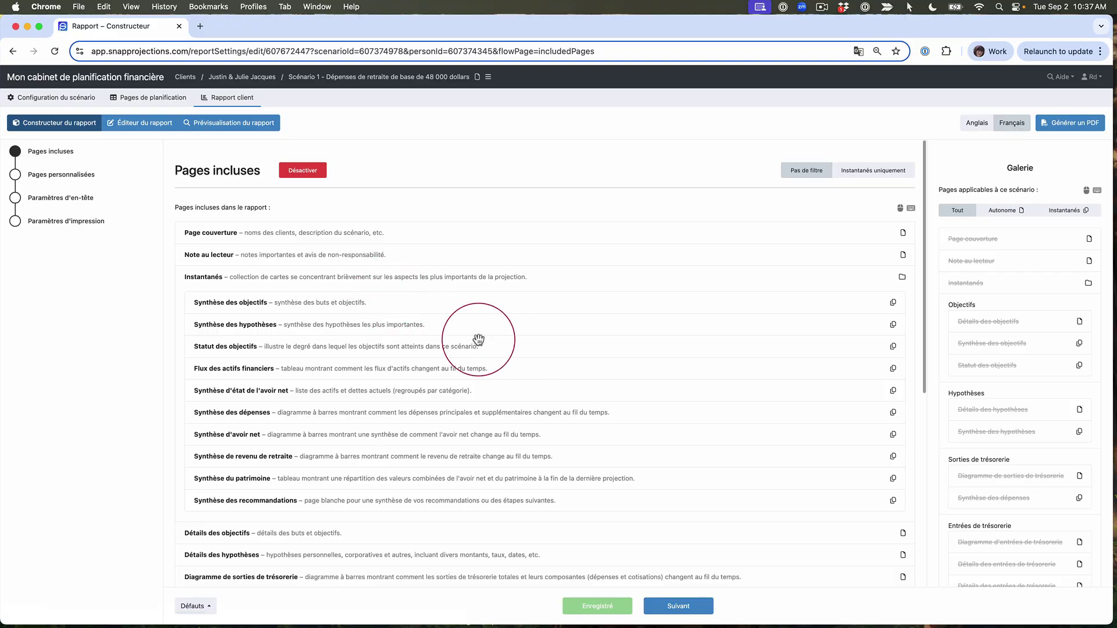
Remove both spouses' cash-inflow detail pages from the Pages incluses list
{"action": "scroll", "coordinate": [517, 351], "scroll_direction": "down", "scroll_amount": 3}
{"action": "scroll", "coordinate": [517, 352], "scroll_direction": "down", "scroll_amount": 2}
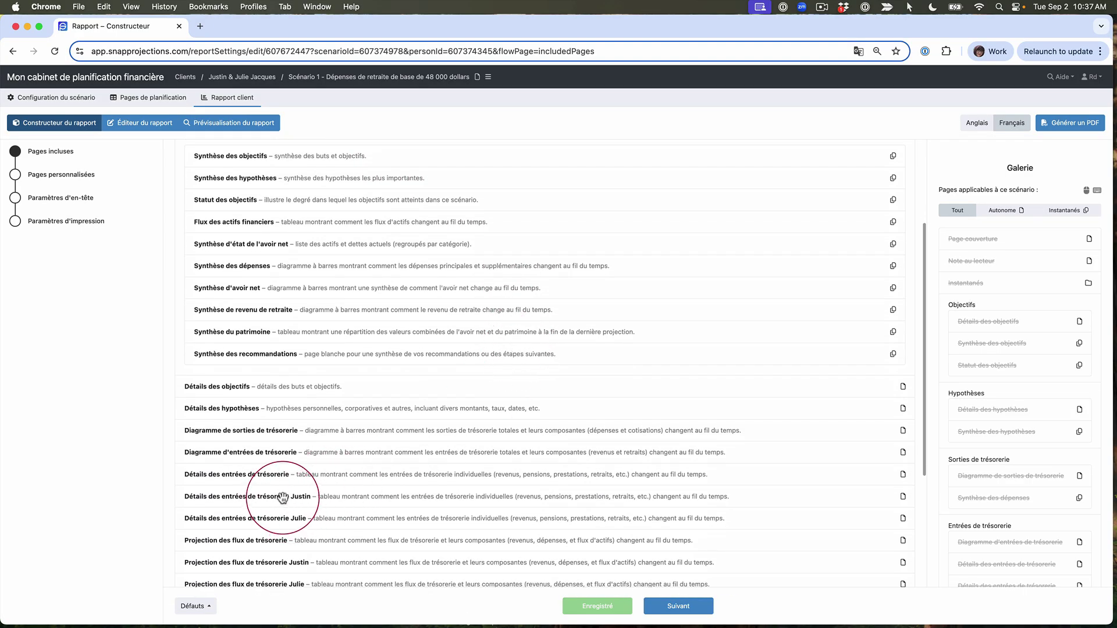
{"action": "left_click_drag", "start_coordinate": [284, 506], "coordinate": [162, 516]}
{"action": "left_click_drag", "start_coordinate": [249, 504], "coordinate": [3, 493]}
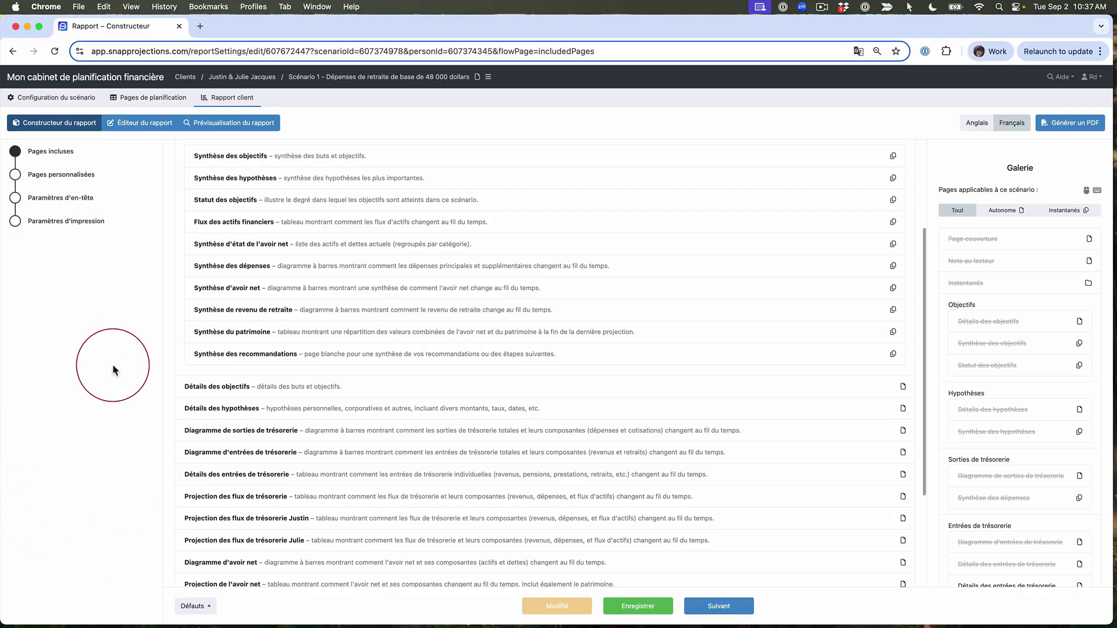
Deactivate Pages incluses and go to the report page editor
{"action": "scroll", "coordinate": [291, 279], "scroll_direction": "up", "scroll_amount": 3}
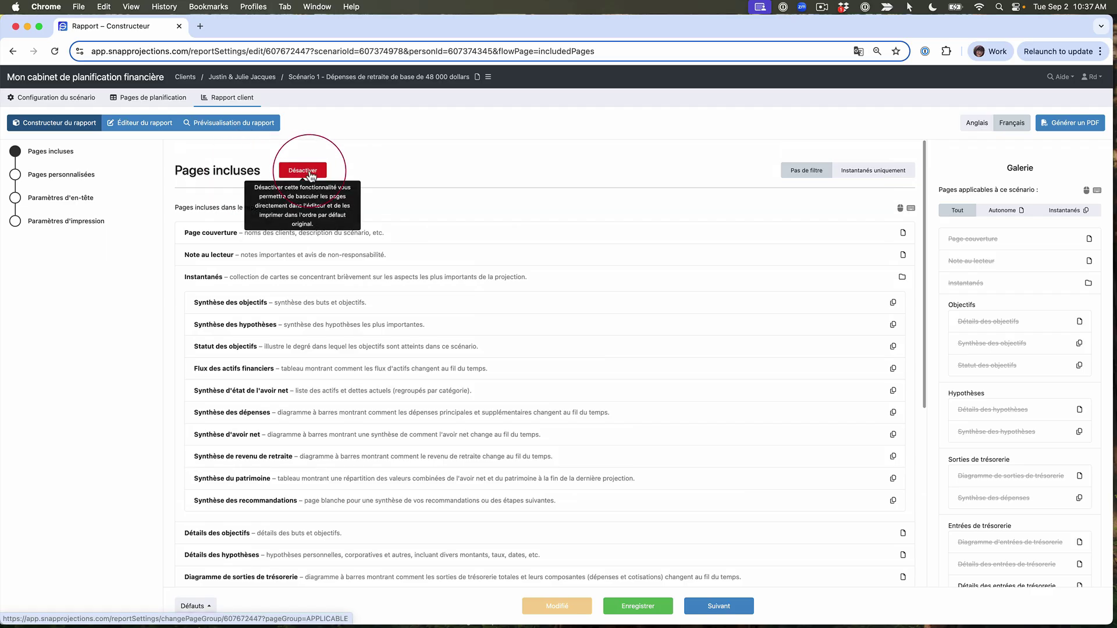
{"action": "left_click", "coordinate": [303, 171]}
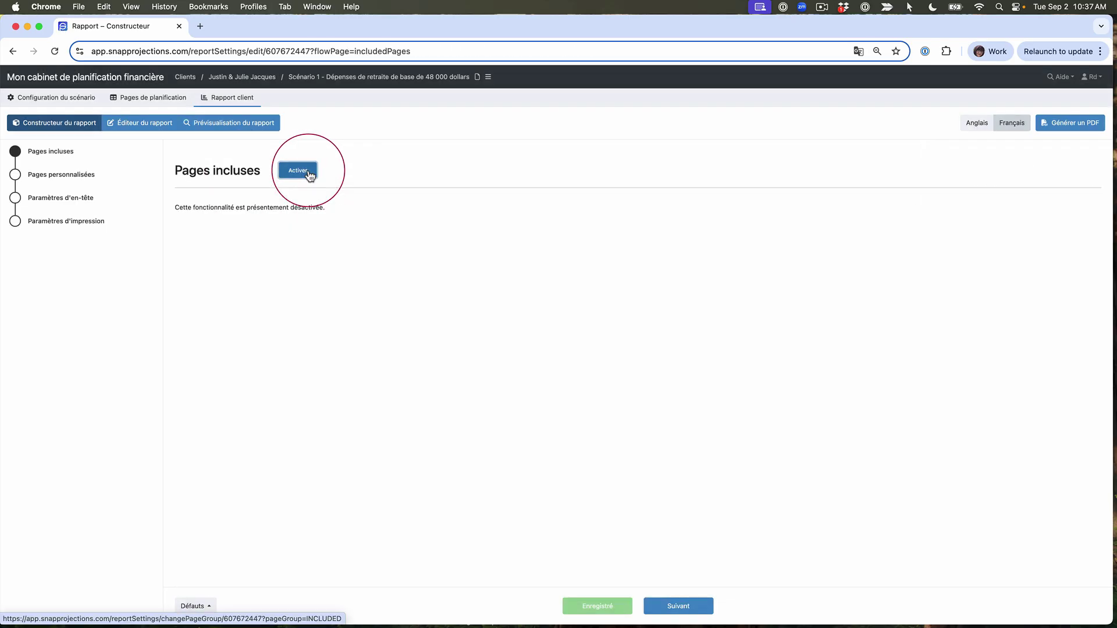
{"action": "left_click", "coordinate": [145, 123]}
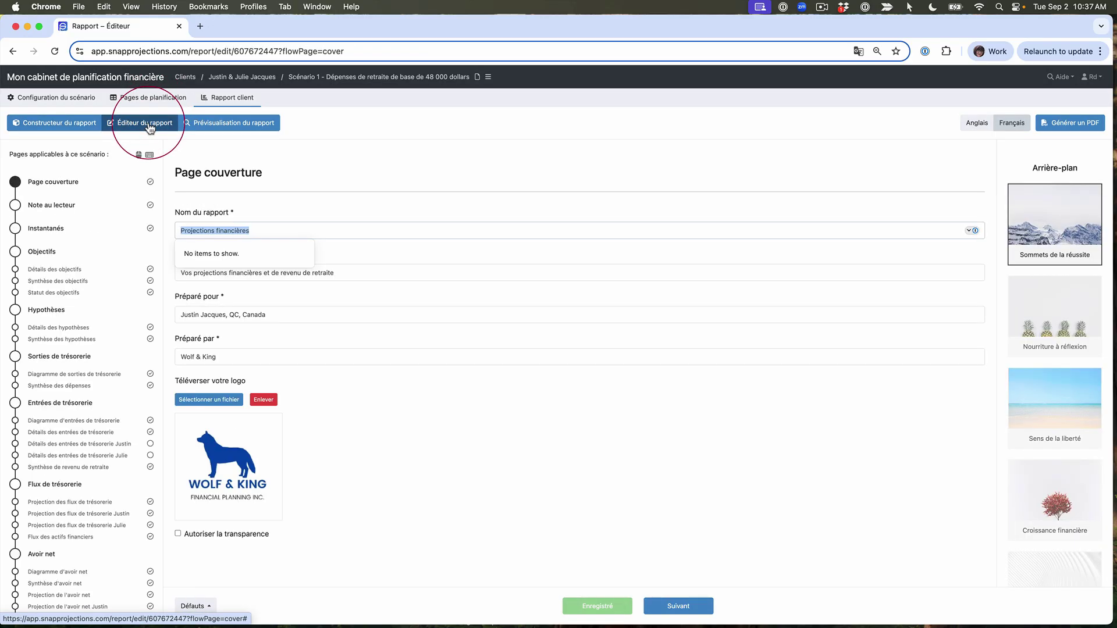
Exclude the Détails des hypothèses page from the report and return to Constructeur du rapport
{"action": "left_click", "coordinate": [82, 327]}
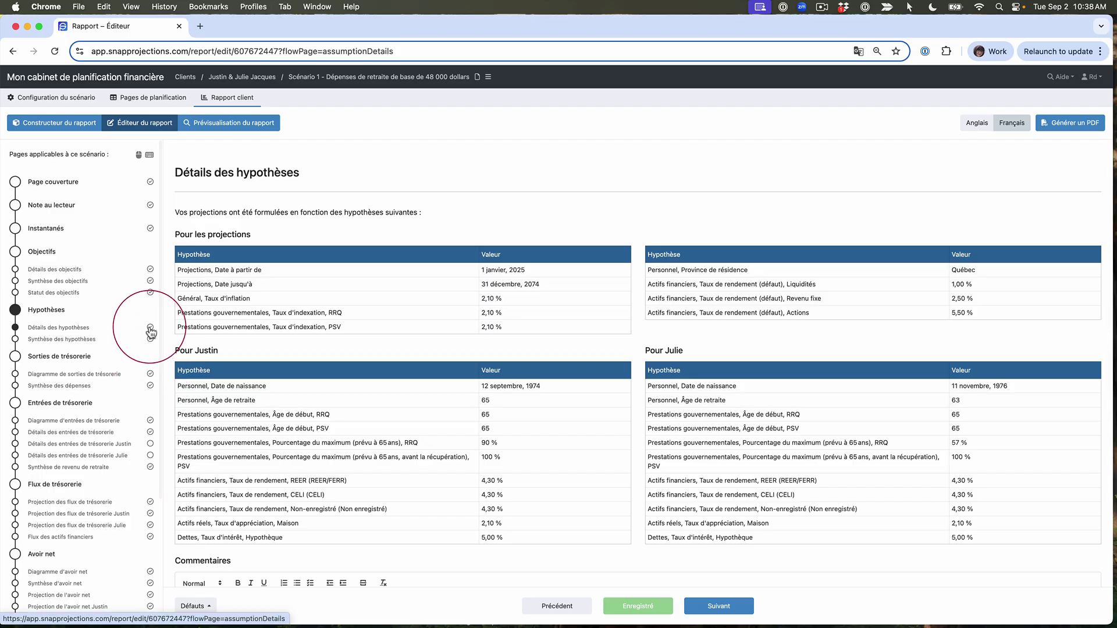
{"action": "left_click", "coordinate": [150, 328]}
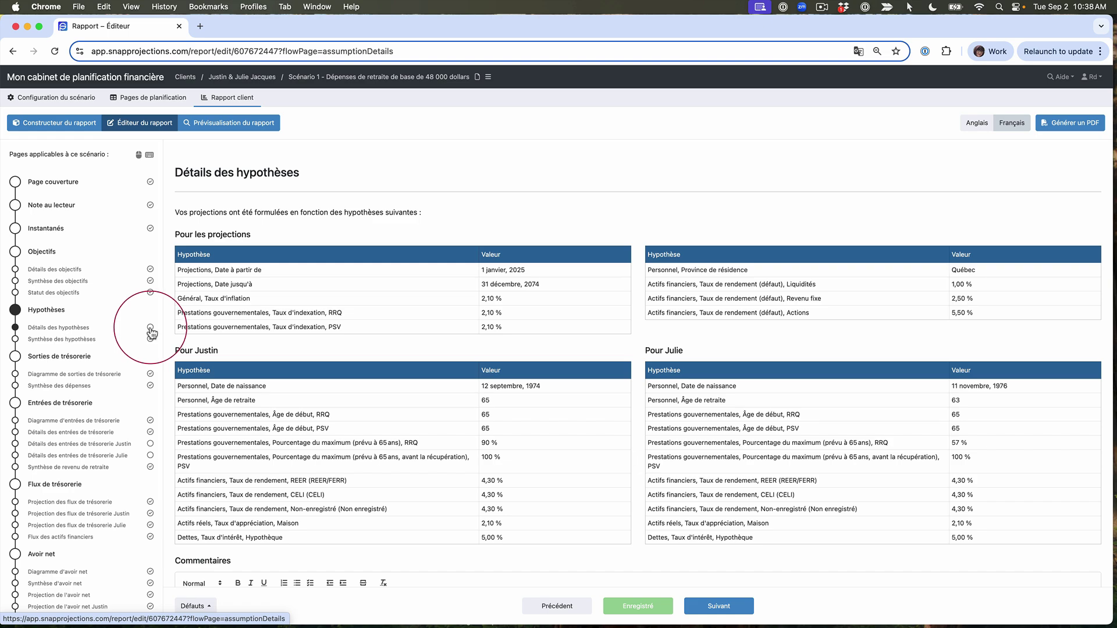
{"action": "left_click", "coordinate": [52, 97]}
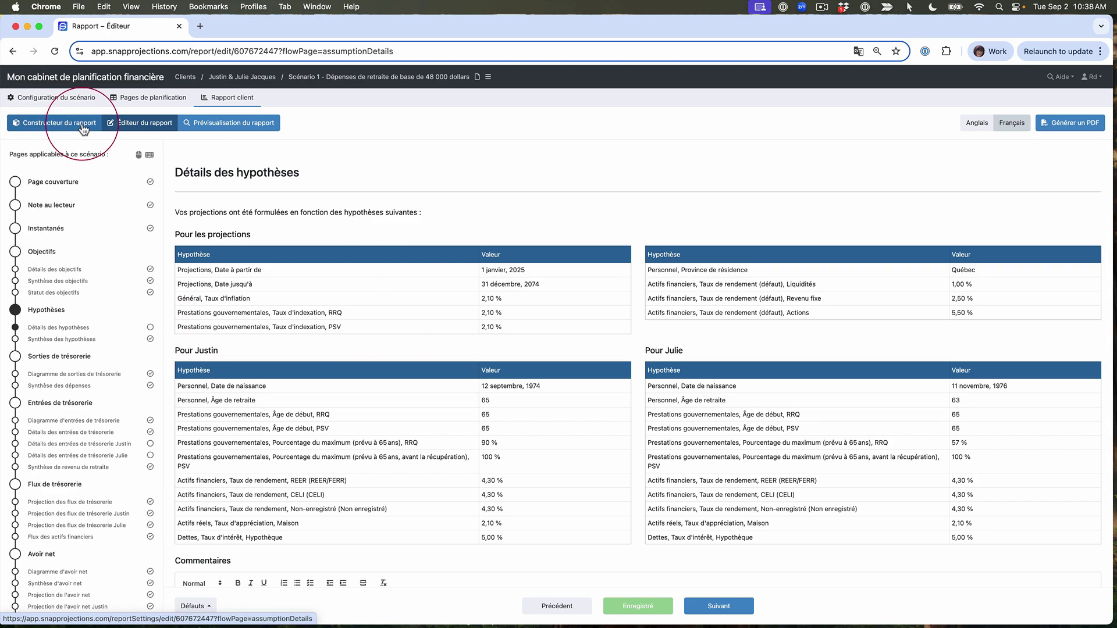
{"action": "left_click", "coordinate": [82, 125]}
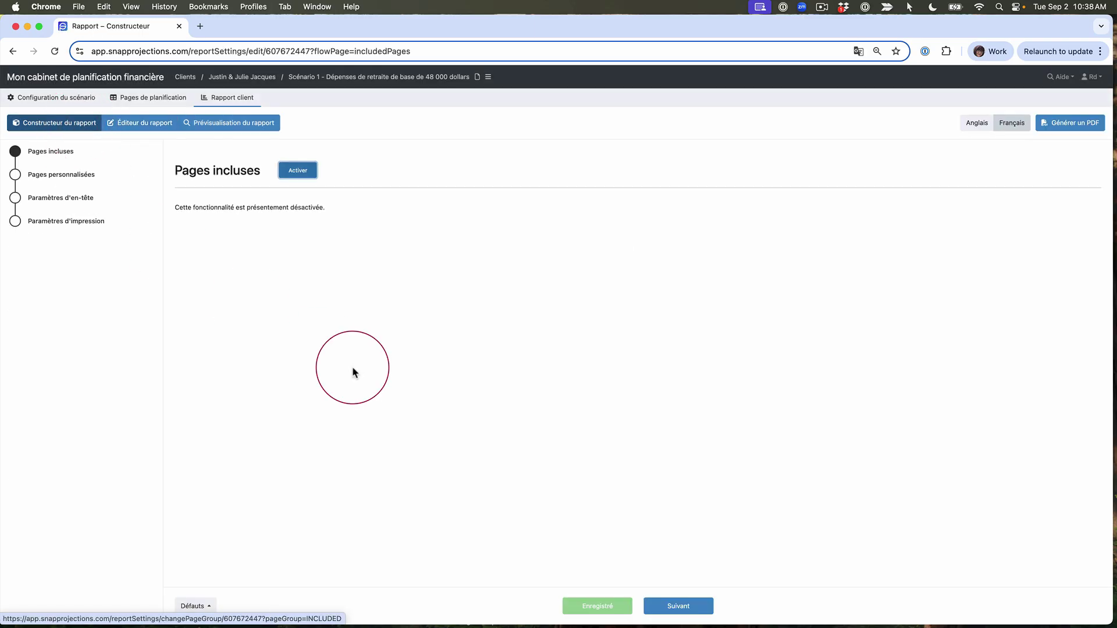
Reactivate Pages incluses and try moving Diagramme de sorties de trésorerie above Détails des objectifs
{"action": "left_click", "coordinate": [299, 171]}
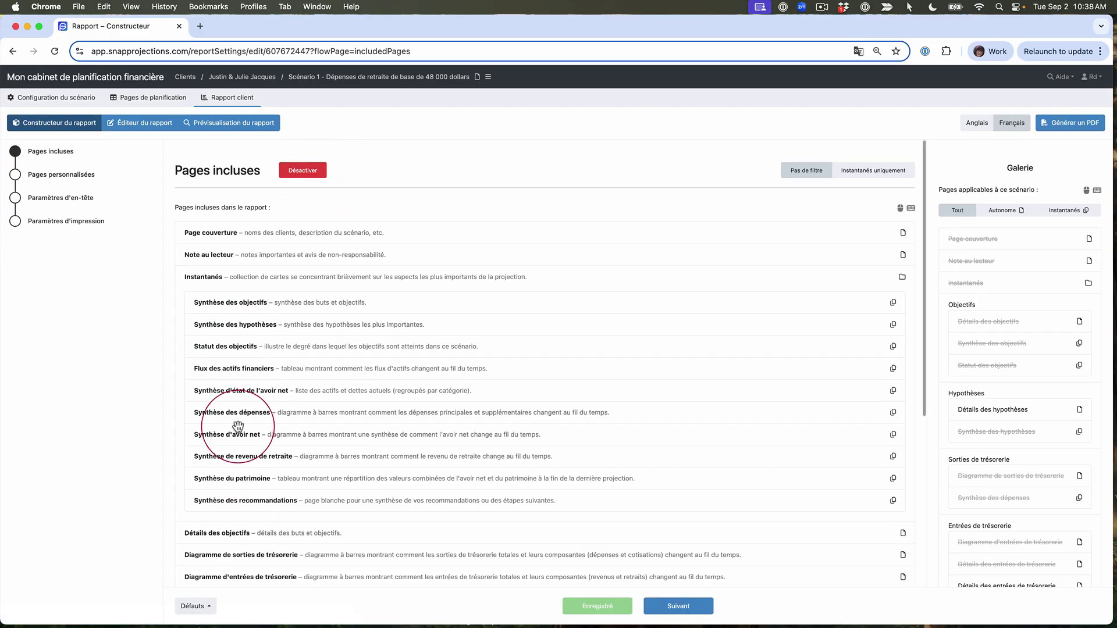
{"action": "left_click_drag", "start_coordinate": [271, 556], "coordinate": [275, 533]}
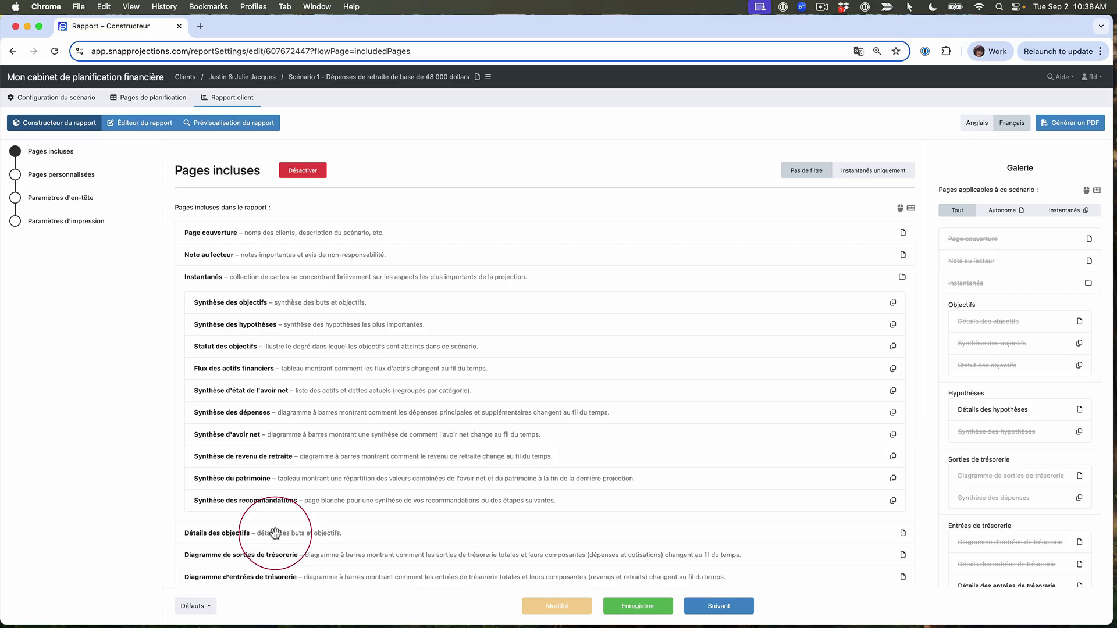